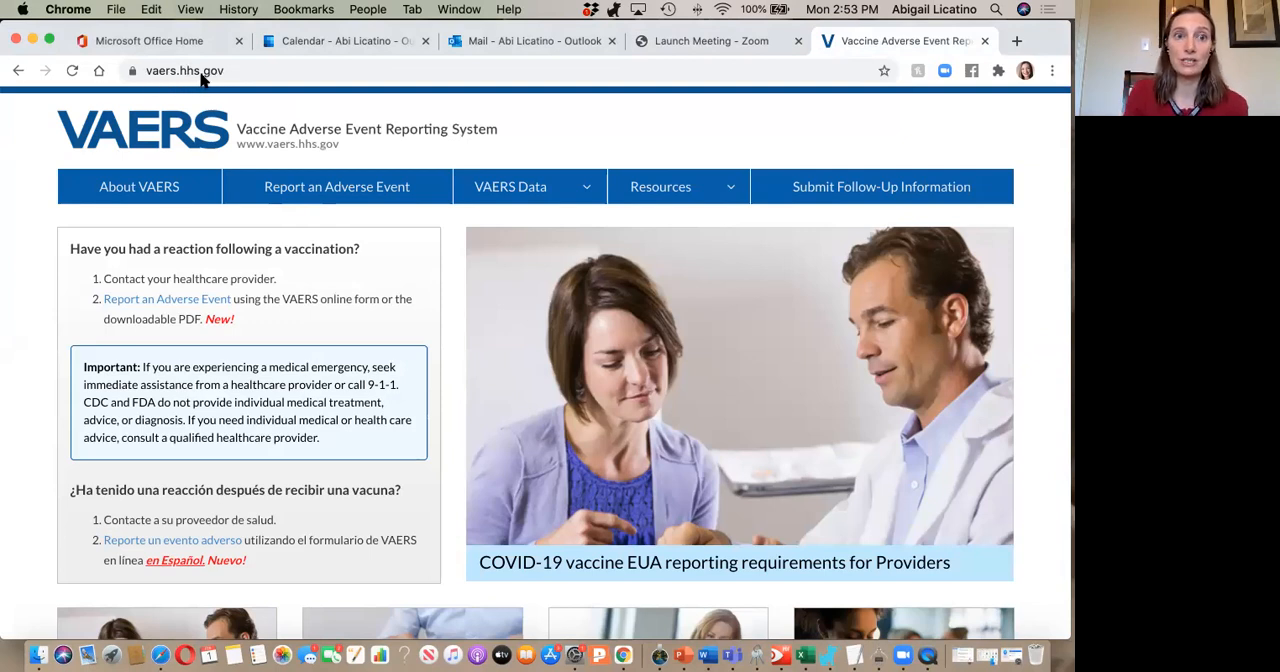
Open the VAERS Data page and look through its disclaimer and data access options.
click(524, 197)
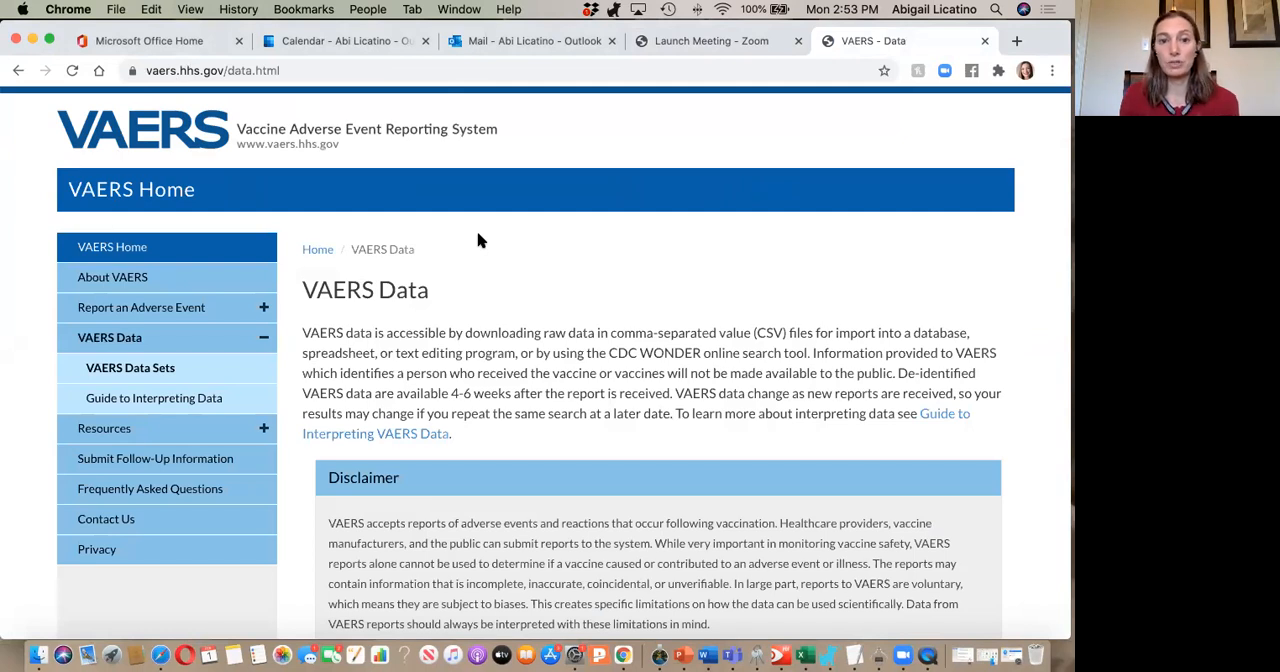
scroll(536, 380, down, 10)
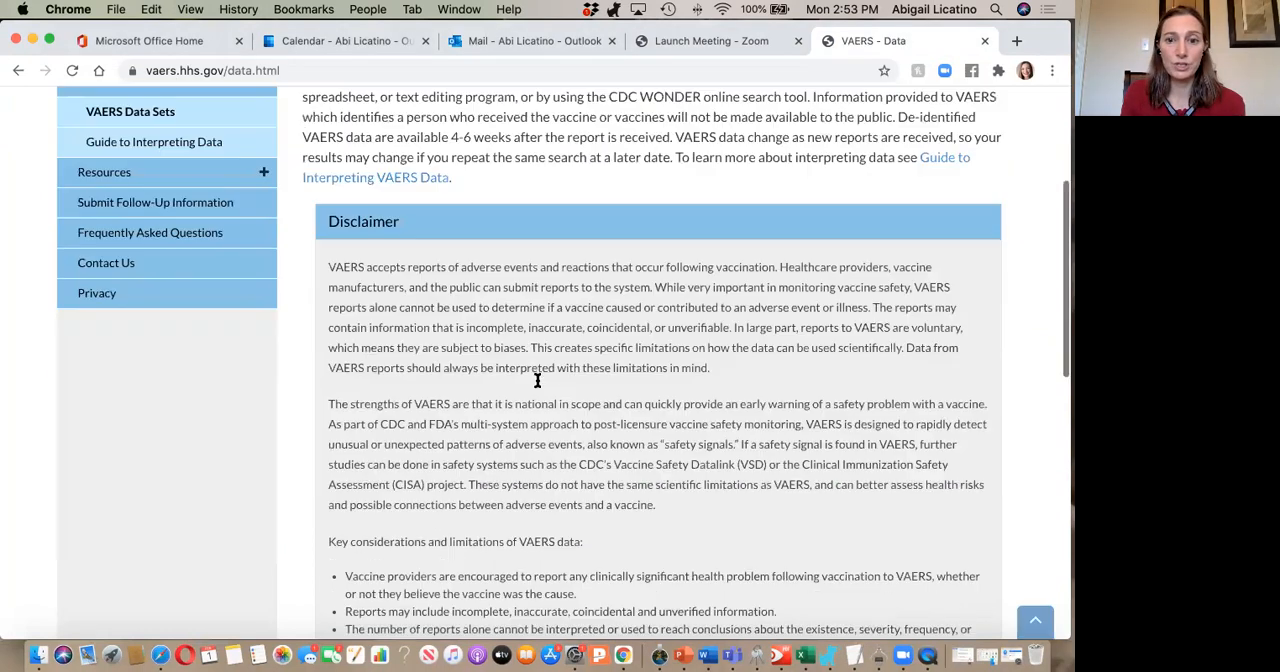
scroll(537, 384, down, 3)
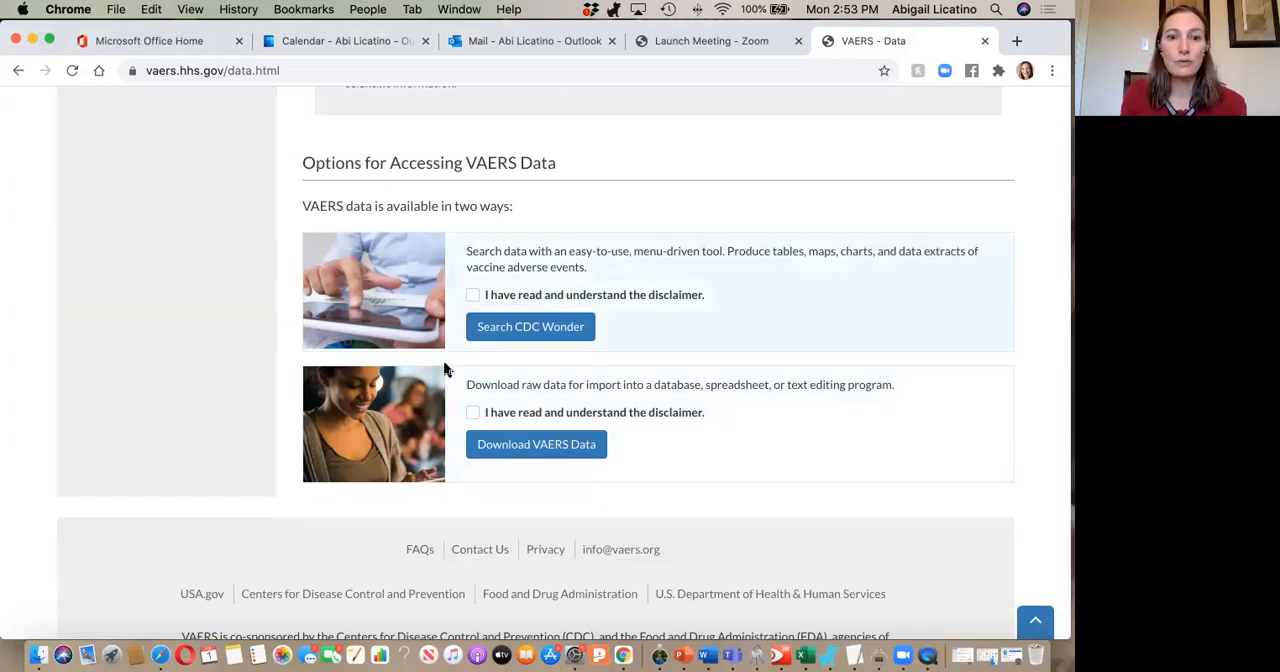
scroll(512, 314, up, 9)
scroll(512, 314, down, 6)
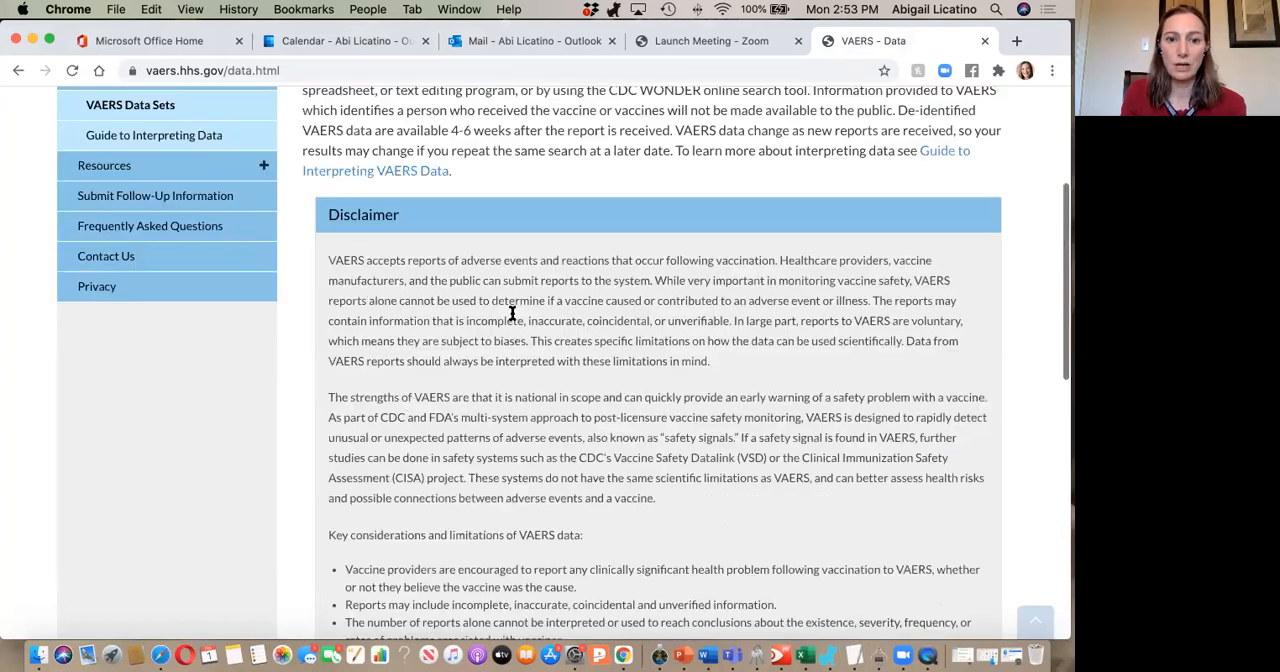
Confirm the disclaimer for the menu-driven search tool and open the CDC Wonder search.
scroll(512, 314, down, 3)
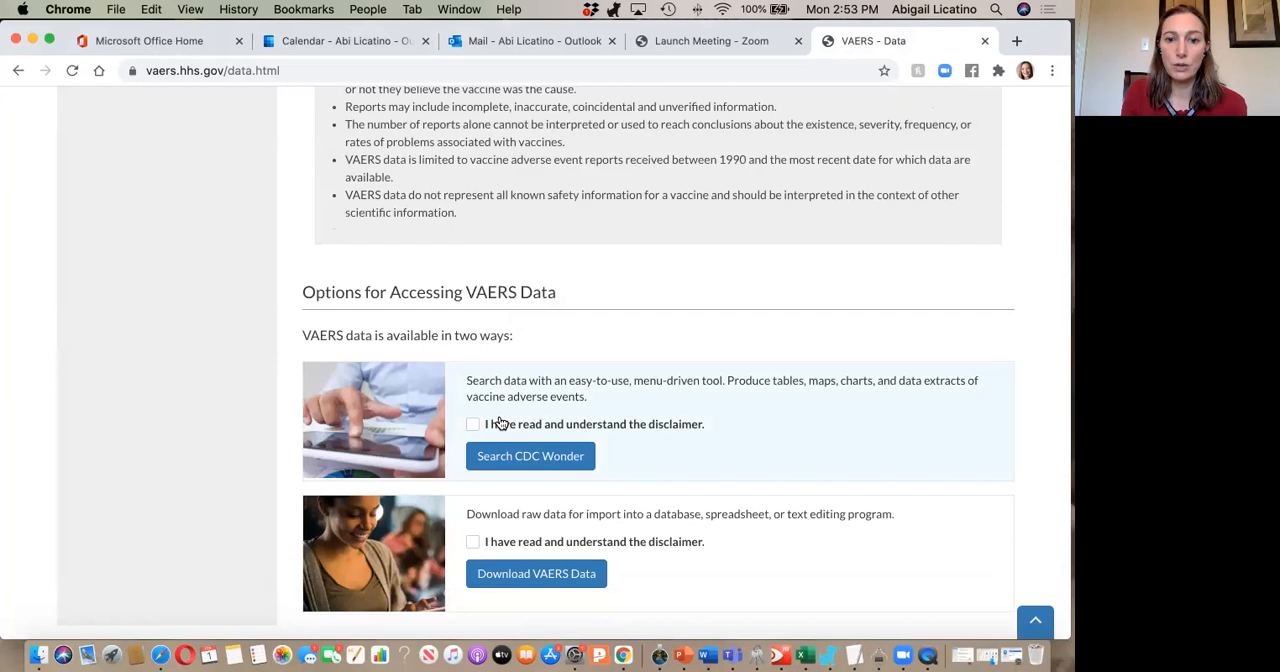
scroll(500, 424, down, 2)
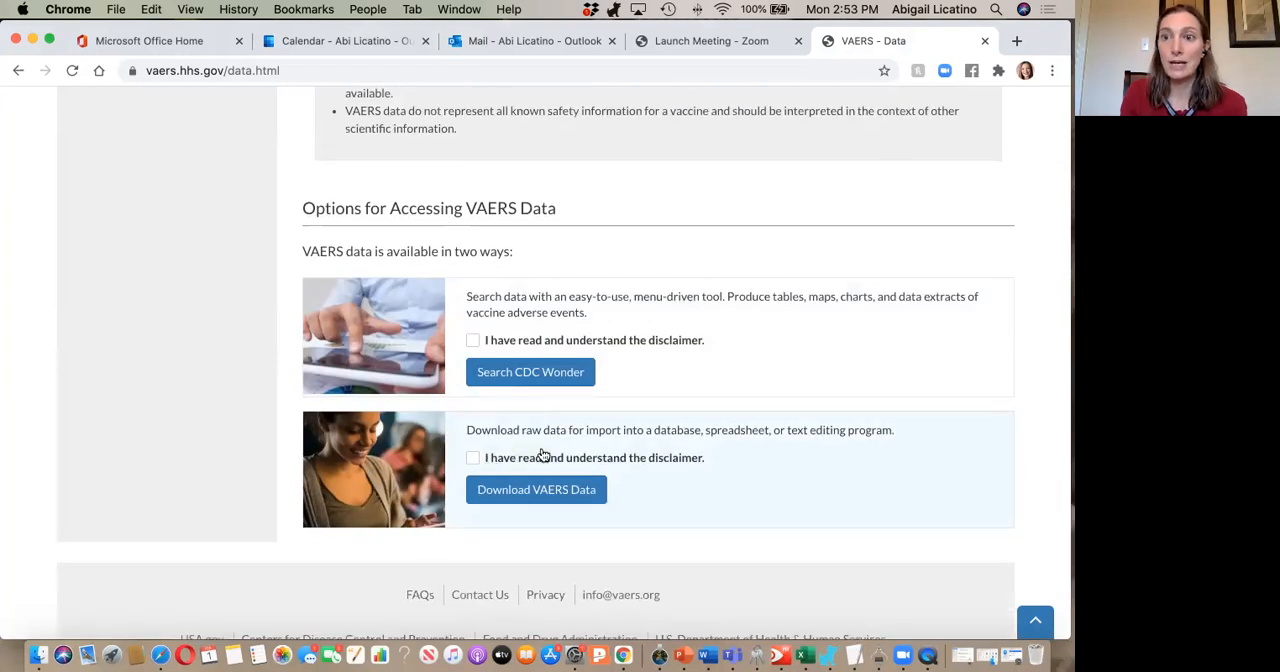
click(472, 340)
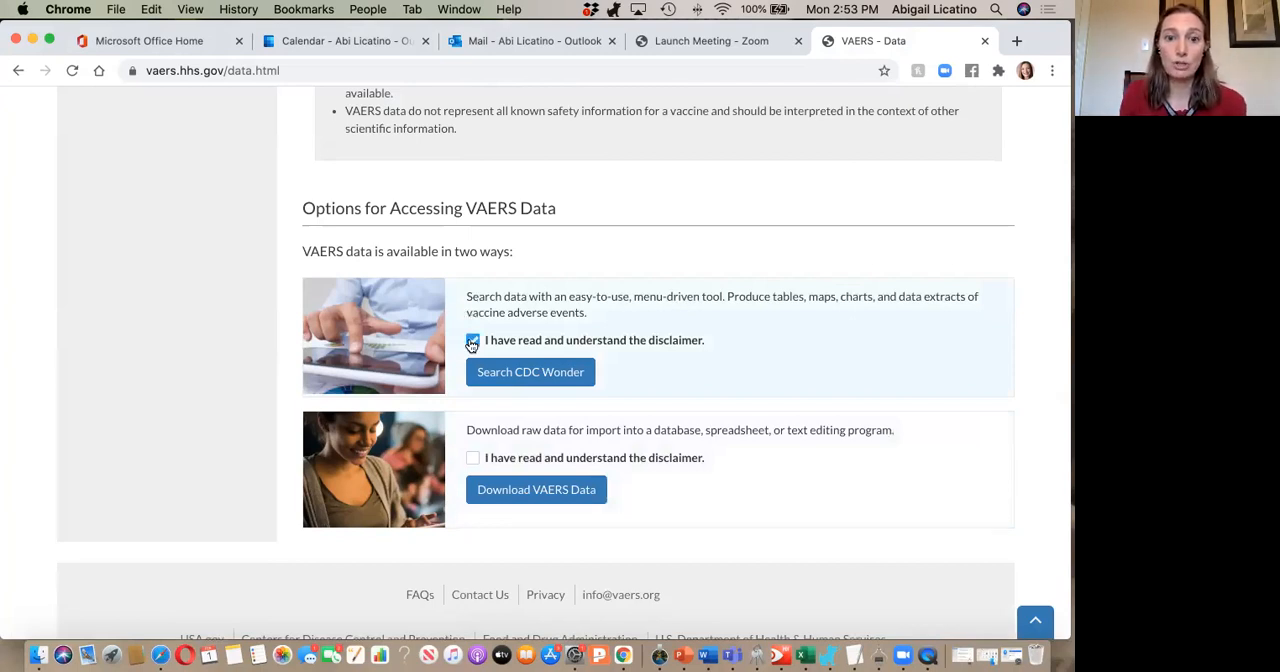
click(505, 372)
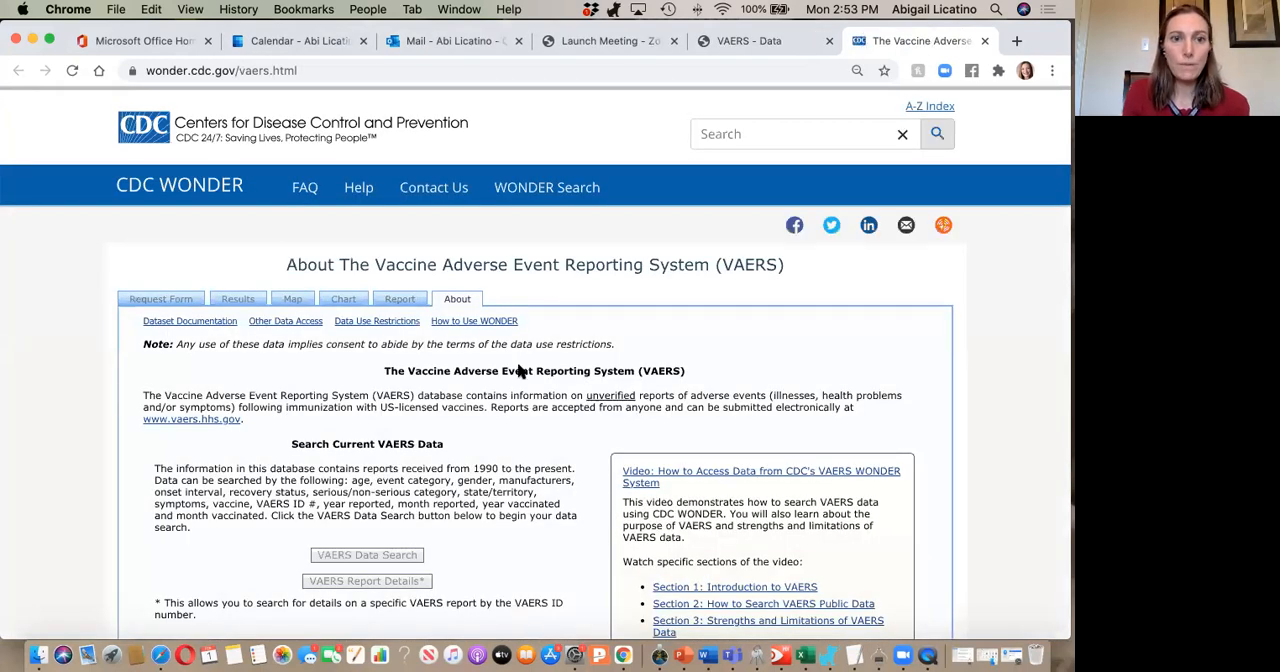
Agree to the disclaimer on the CDC WONDER page about VAERS.
scroll(519, 371, down, 3)
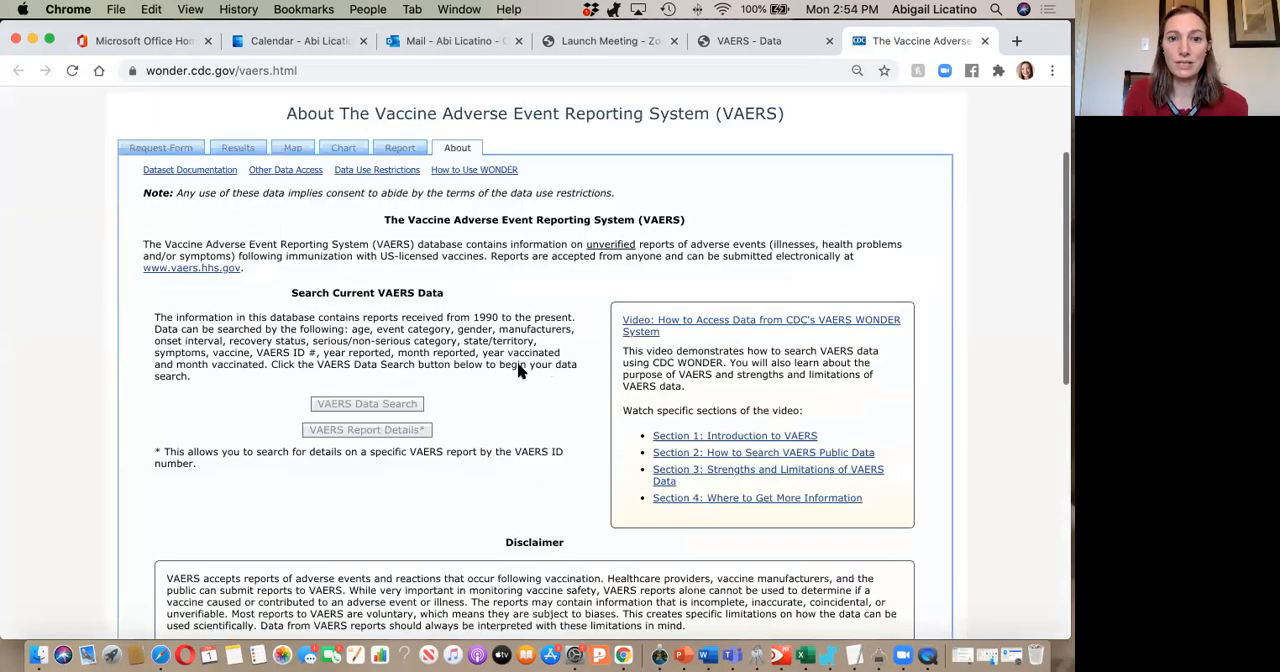
scroll(518, 366, down, 3)
scroll(517, 371, down, 5)
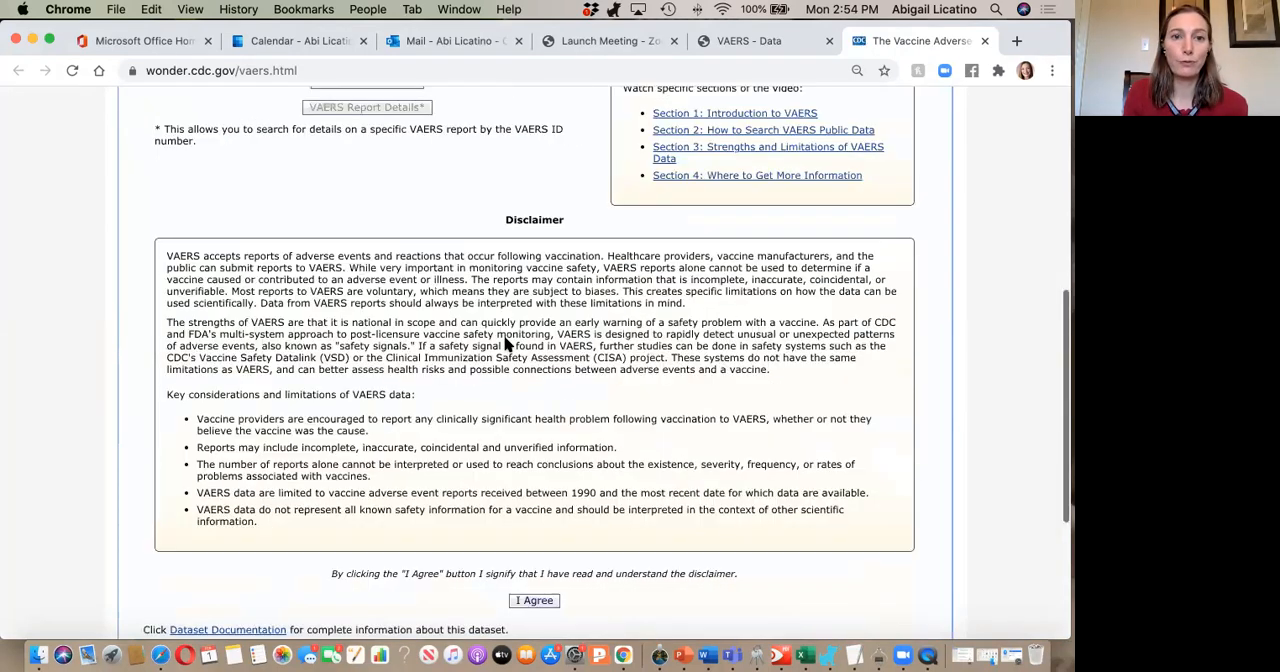
scroll(385, 178, up, 2)
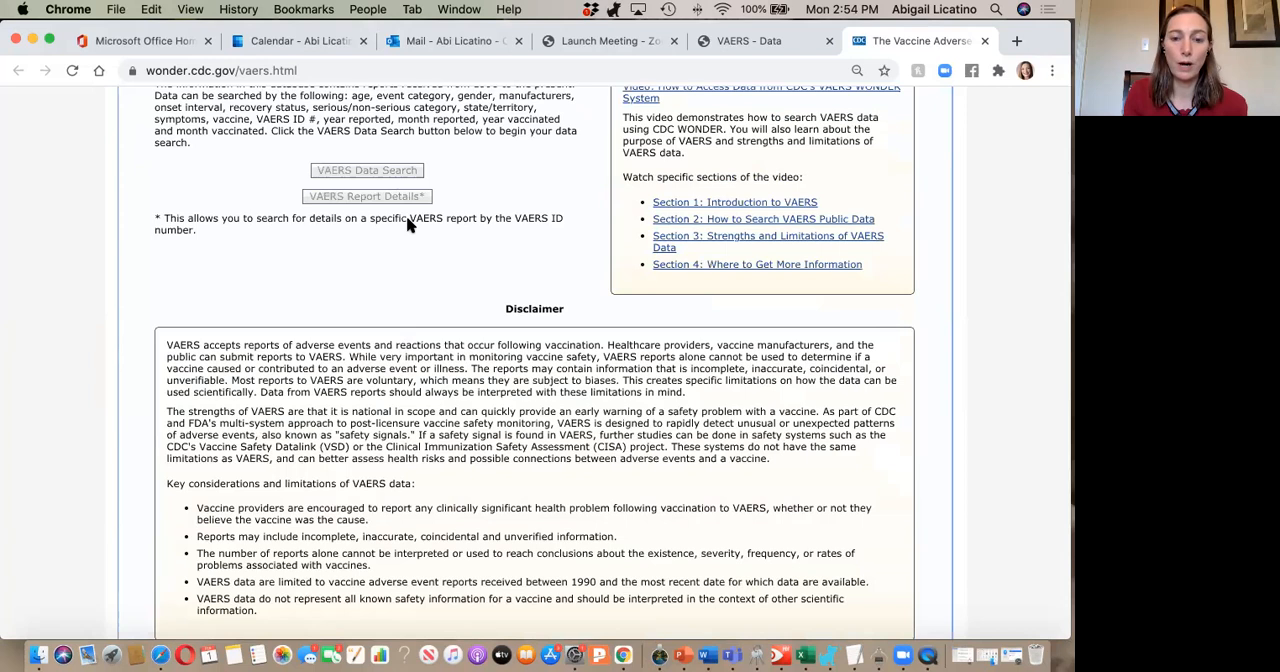
scroll(408, 226, down, 7)
click(522, 333)
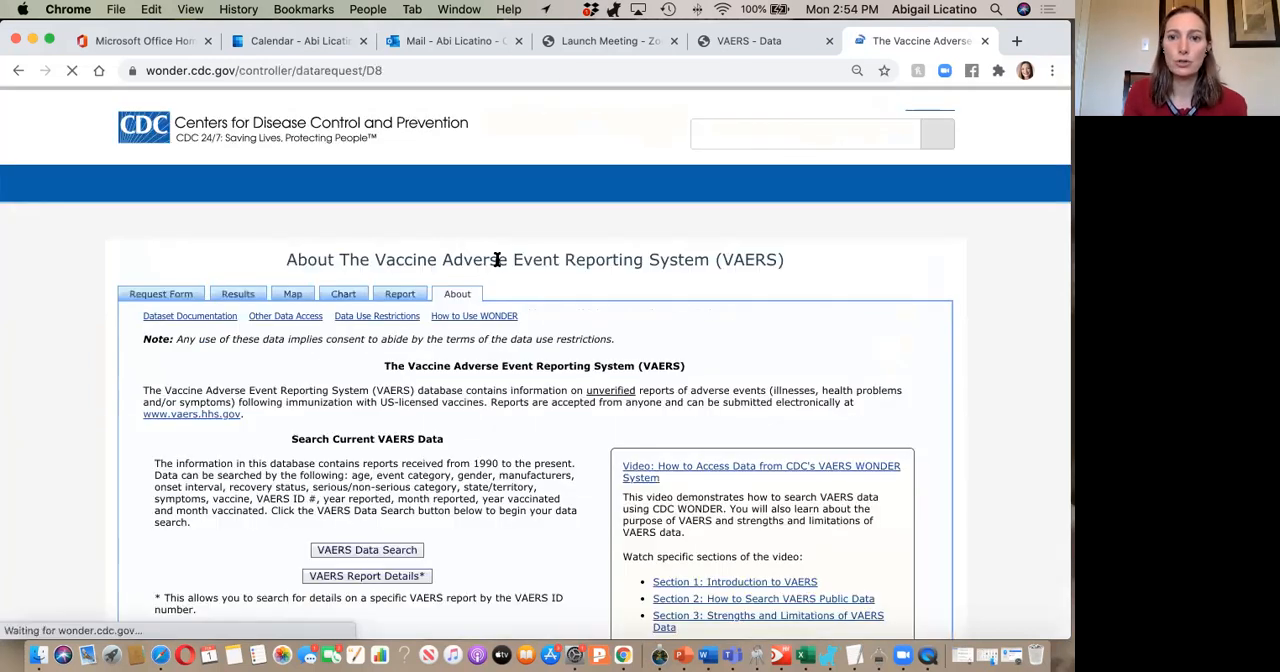
Open the VAERS Data Search request form.
scroll(503, 362, down, 3)
scroll(503, 362, down, 4)
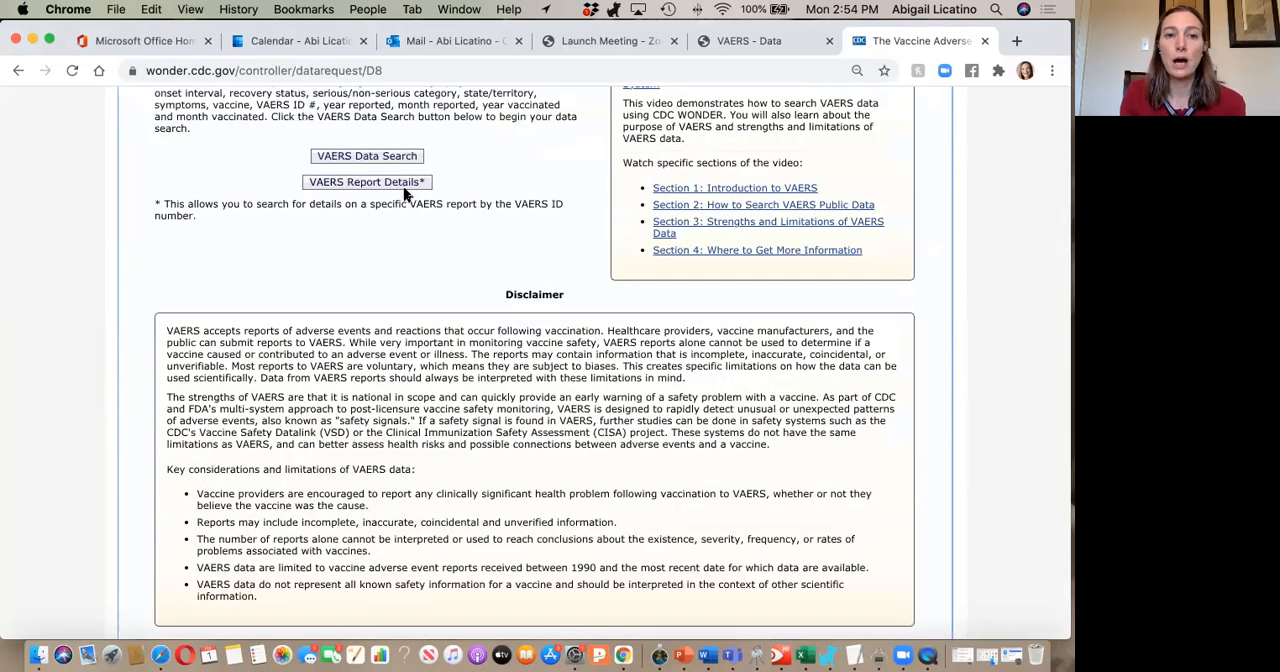
click(372, 160)
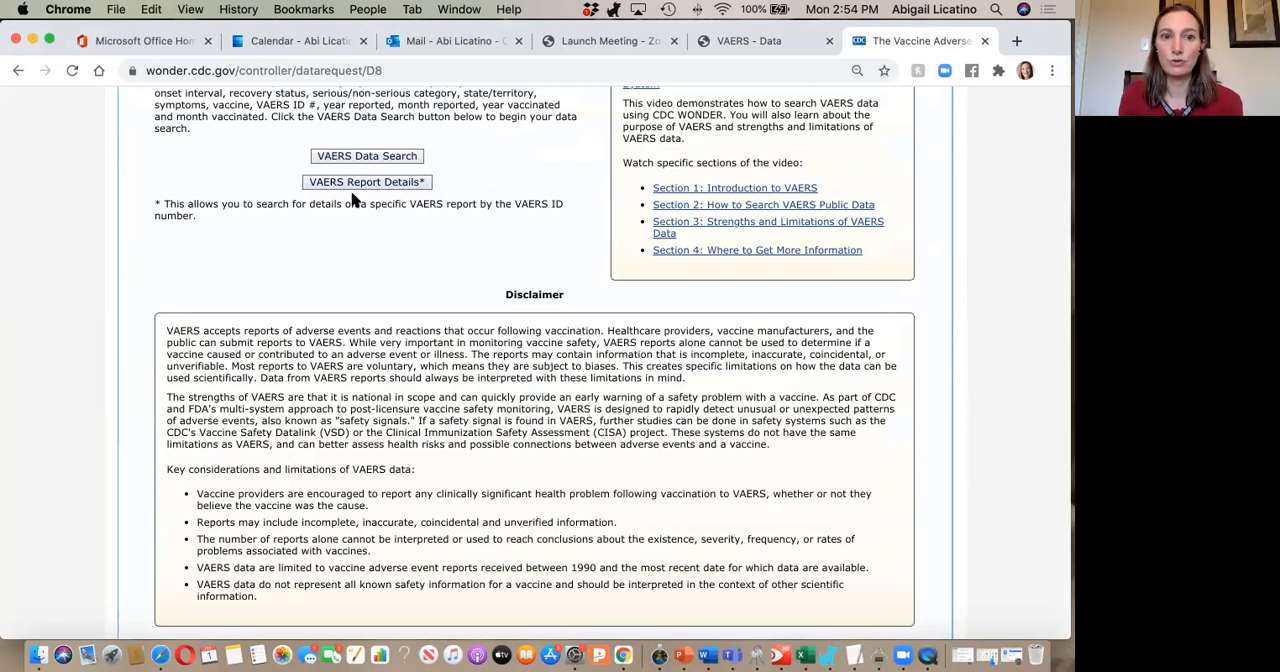
click(355, 160)
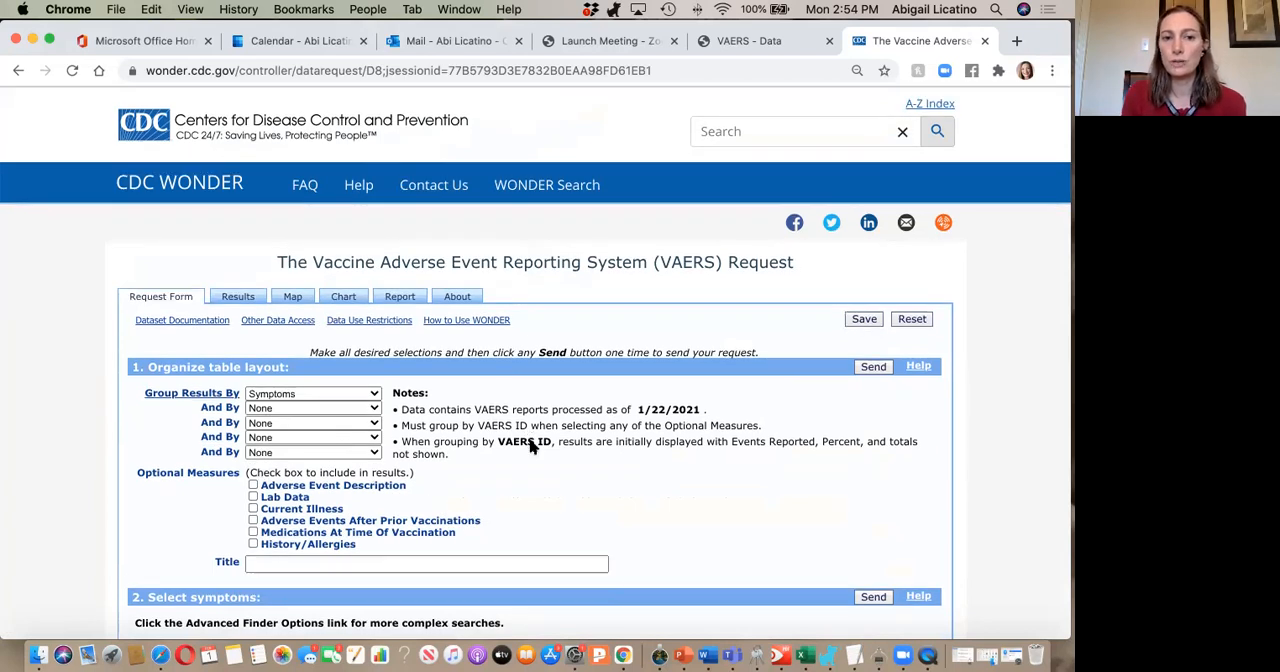
Look over all sections of the VAERS request form, from table layout to other options.
scroll(530, 441, down, 10)
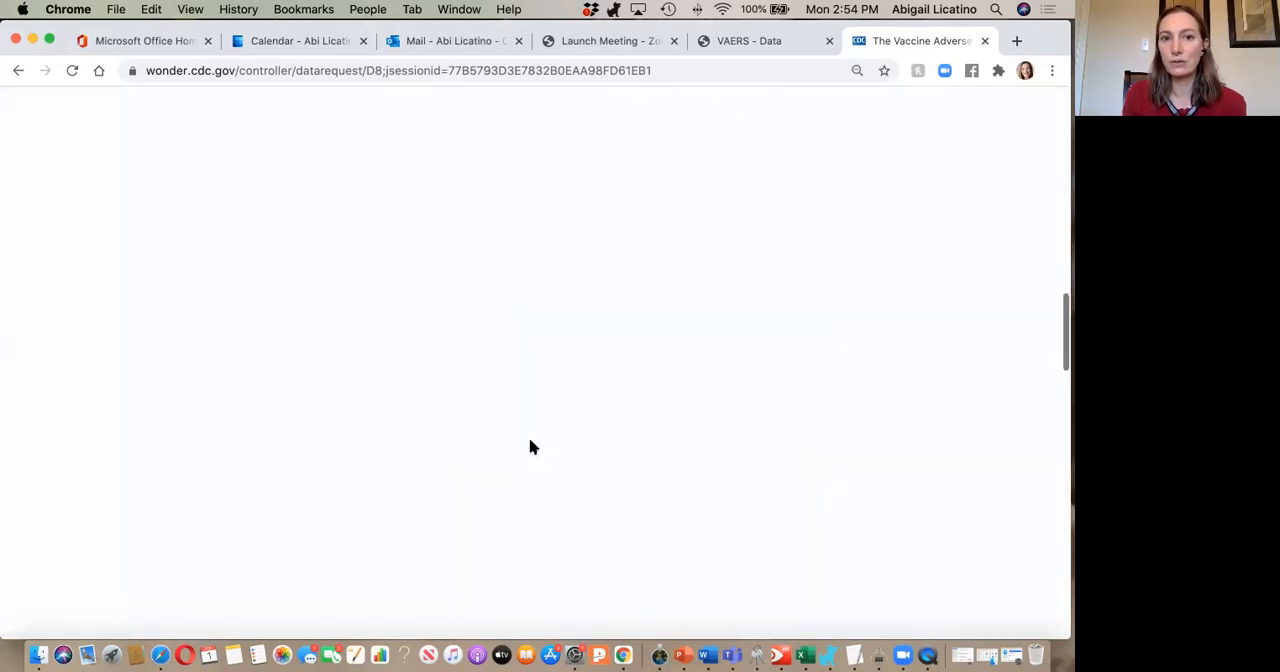
scroll(530, 441, down, 3)
scroll(530, 447, down, 5)
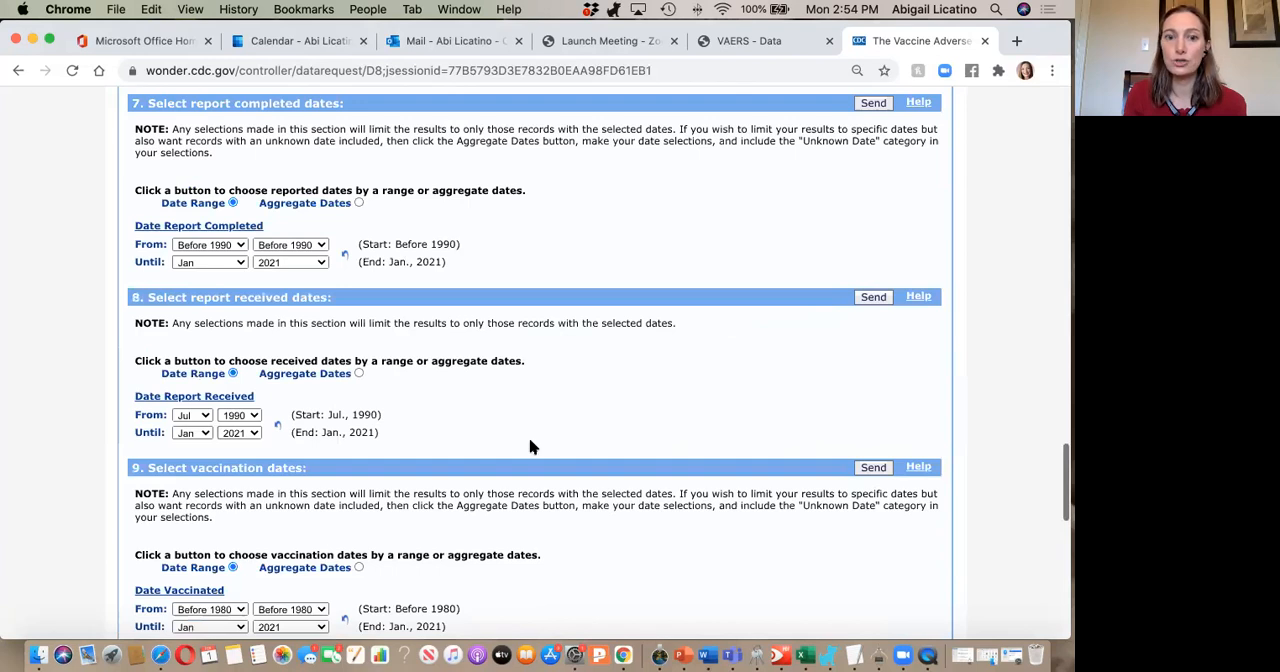
scroll(530, 447, down, 10)
scroll(531, 447, up, 3)
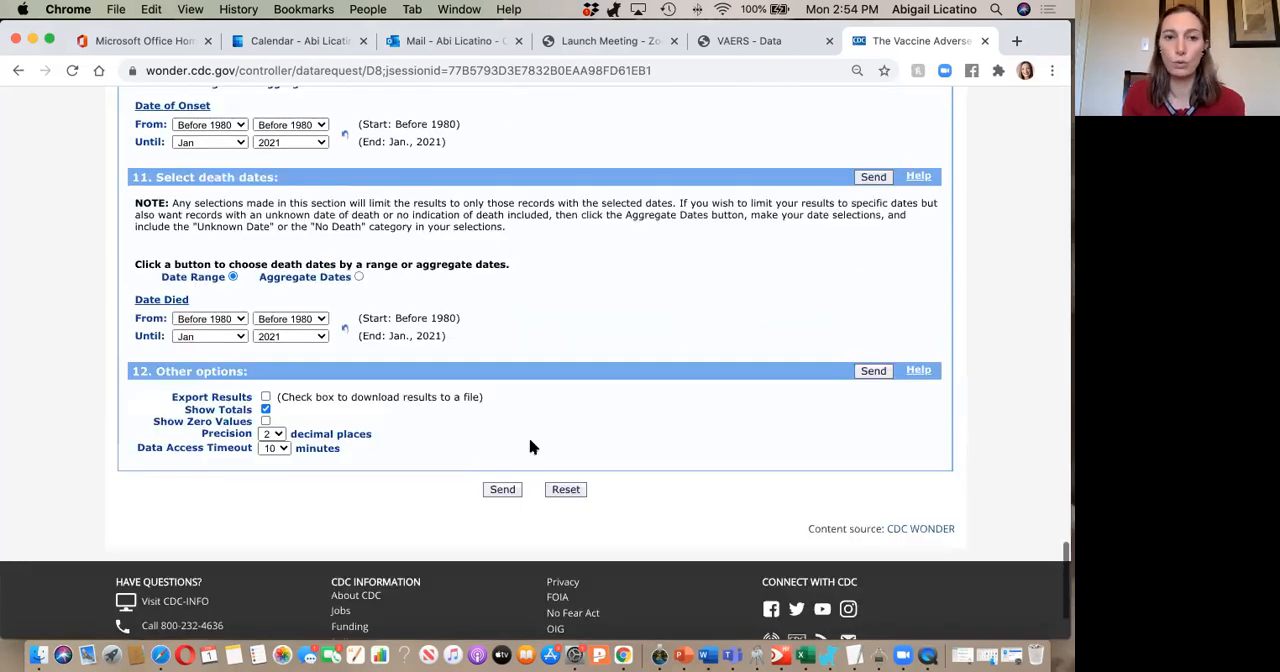
scroll(531, 447, up, 10)
scroll(531, 447, up, 12)
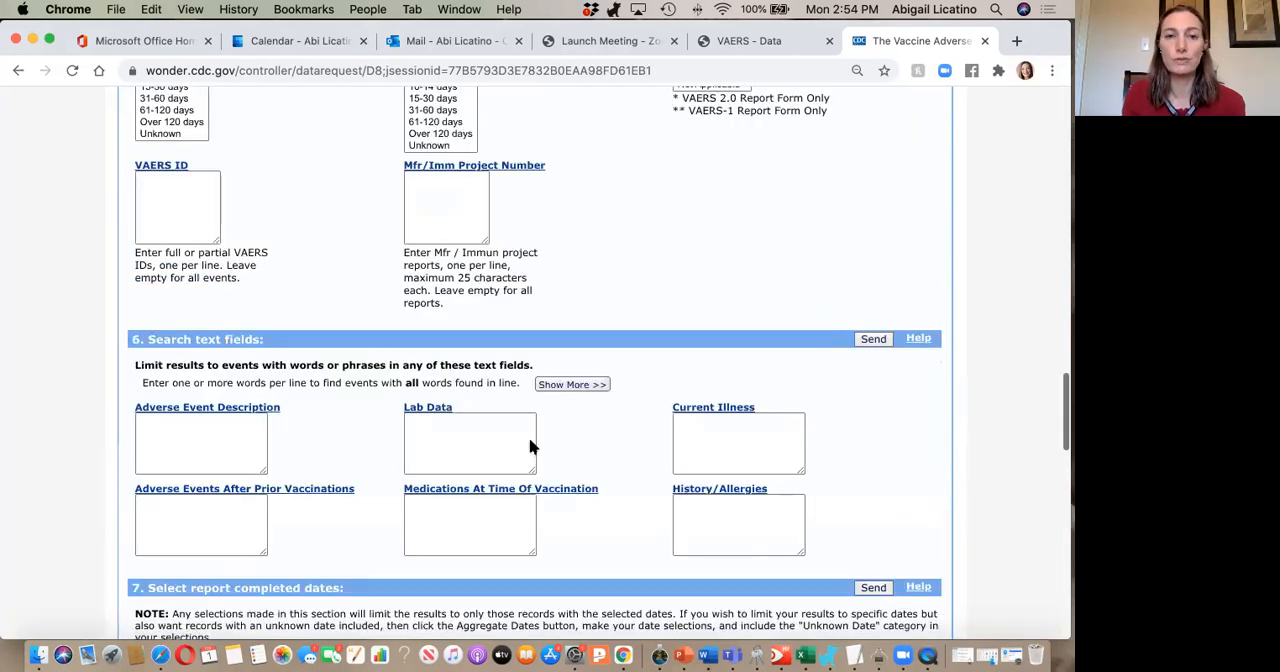
scroll(531, 447, up, 6)
scroll(531, 447, up, 8)
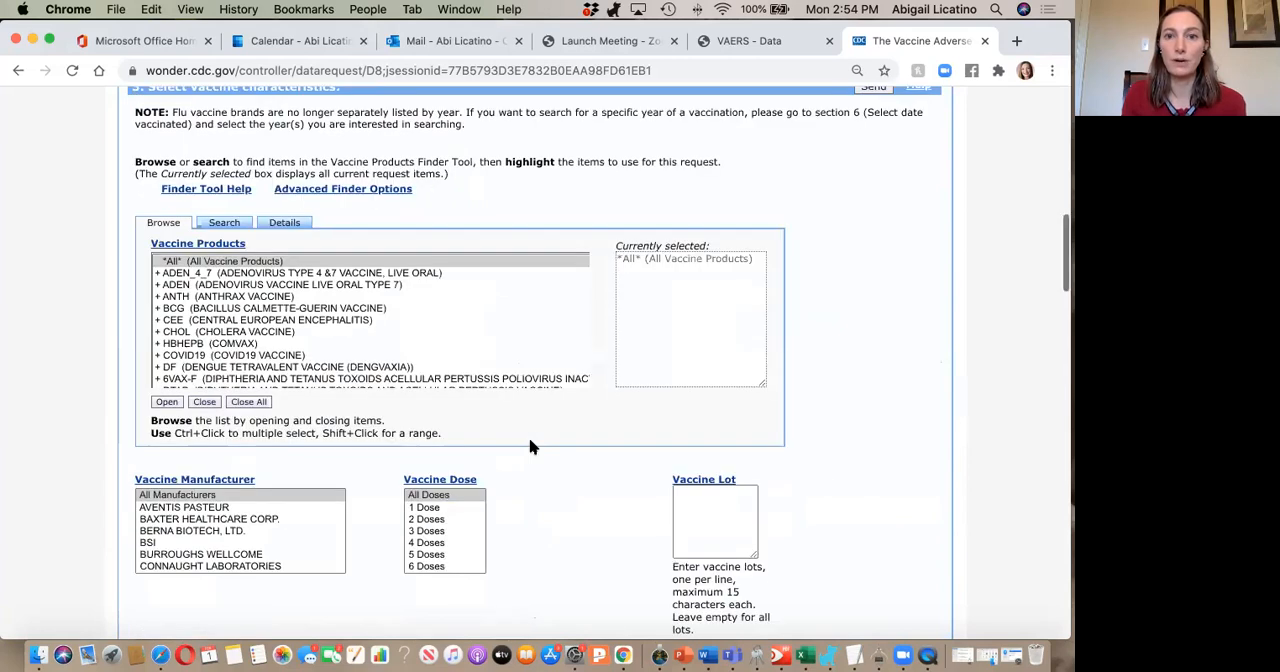
scroll(531, 447, up, 1)
scroll(531, 447, up, 5)
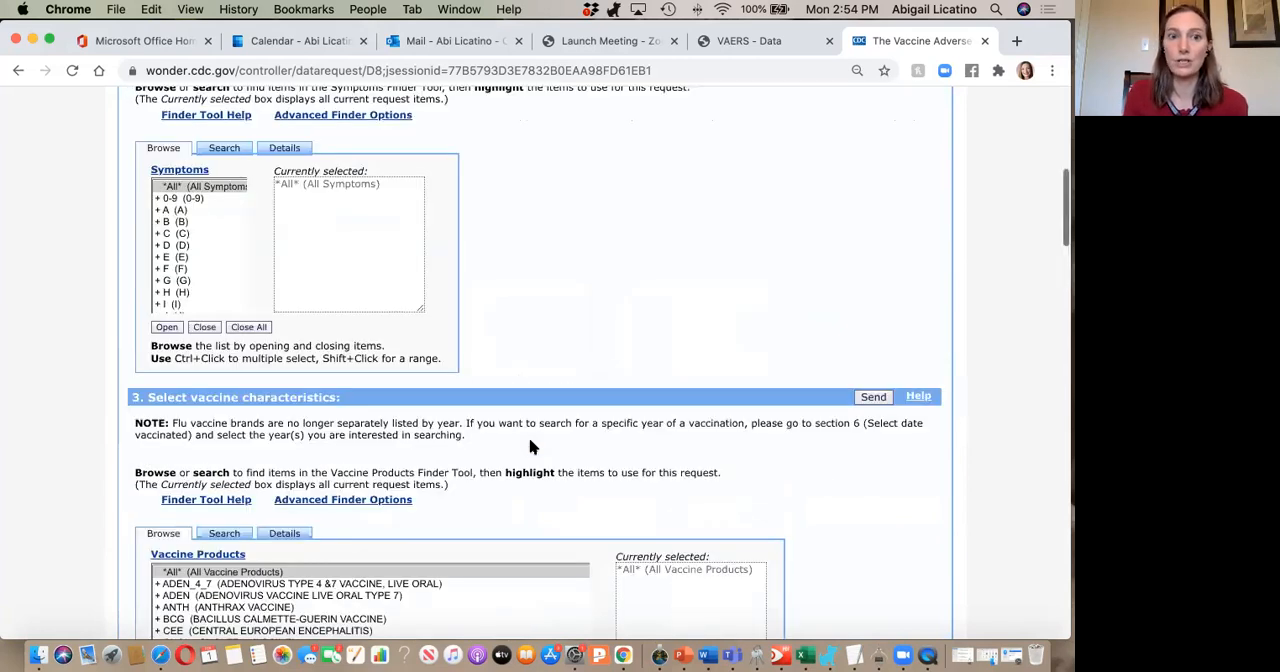
scroll(531, 447, up, 7)
scroll(529, 443, up, 4)
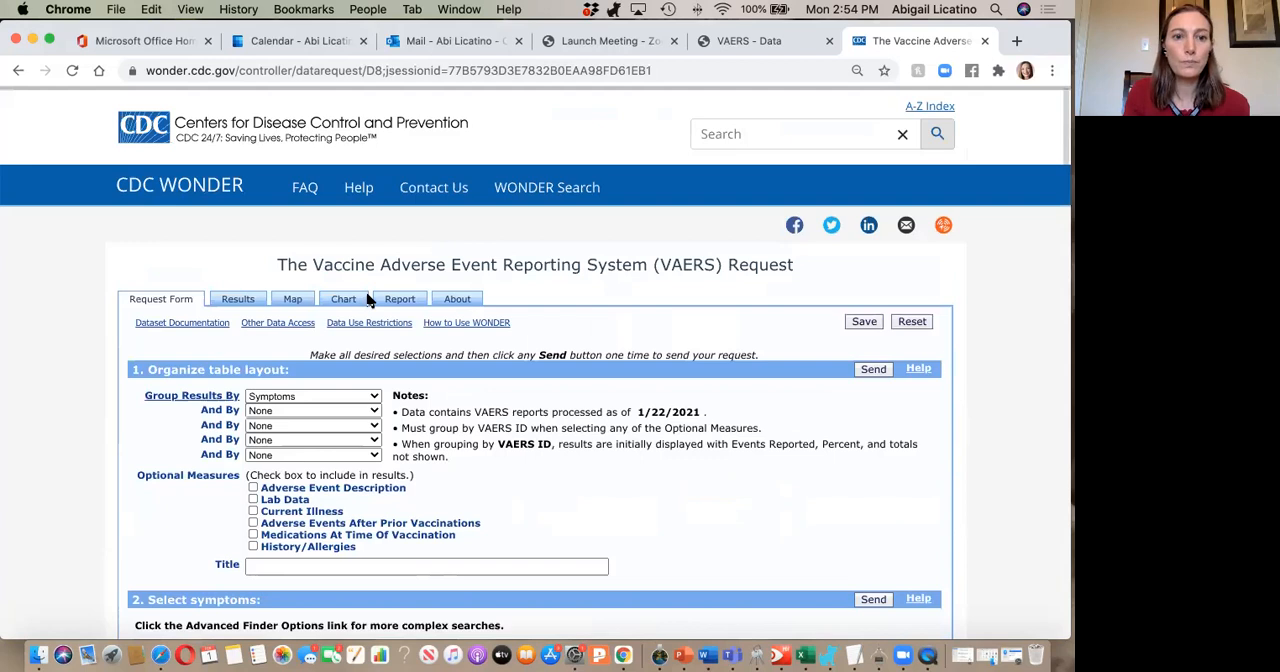
Group the results by Event Category in the table layout section.
scroll(368, 300, down, 2)
click(325, 268)
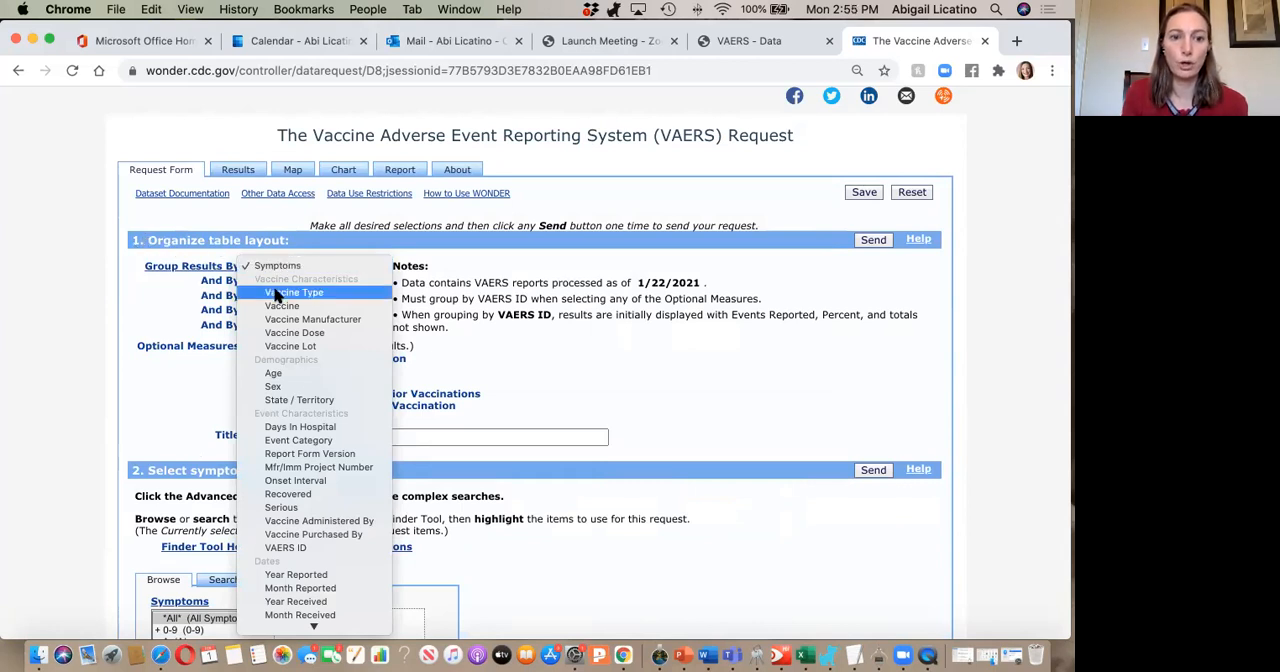
click(300, 440)
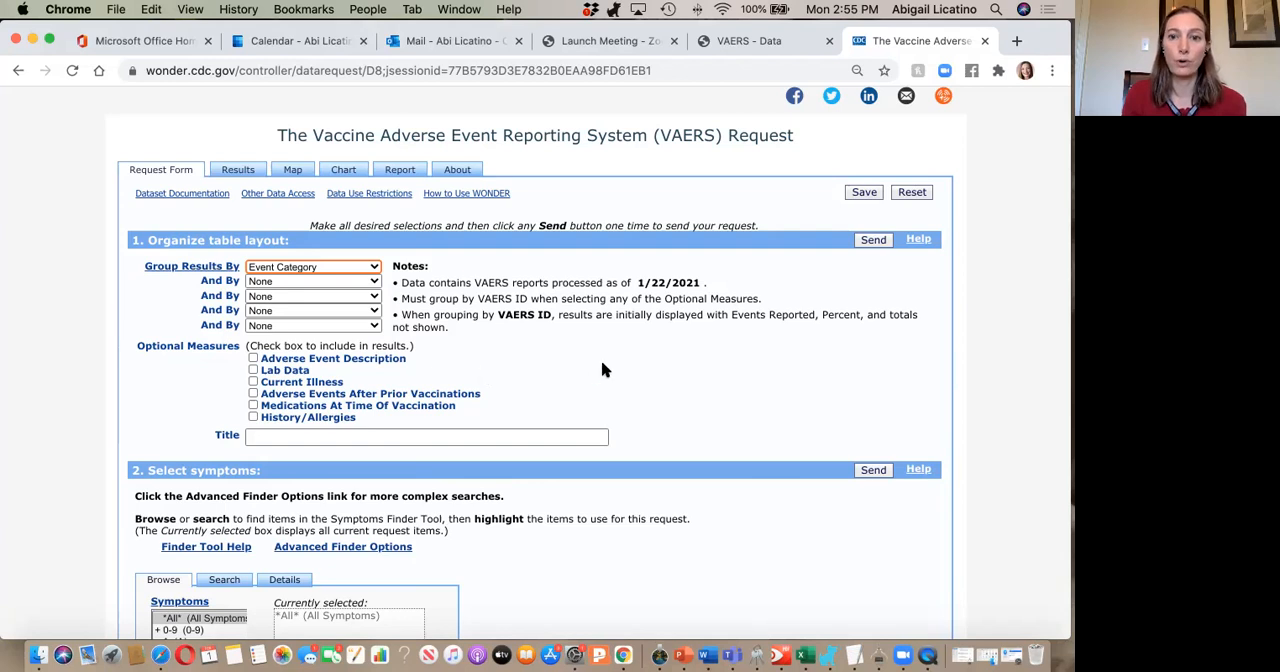
Limit the vaccine products in the vaccine characteristics section to COVID19 (COVID19 VACCINE).
scroll(603, 370, down, 5)
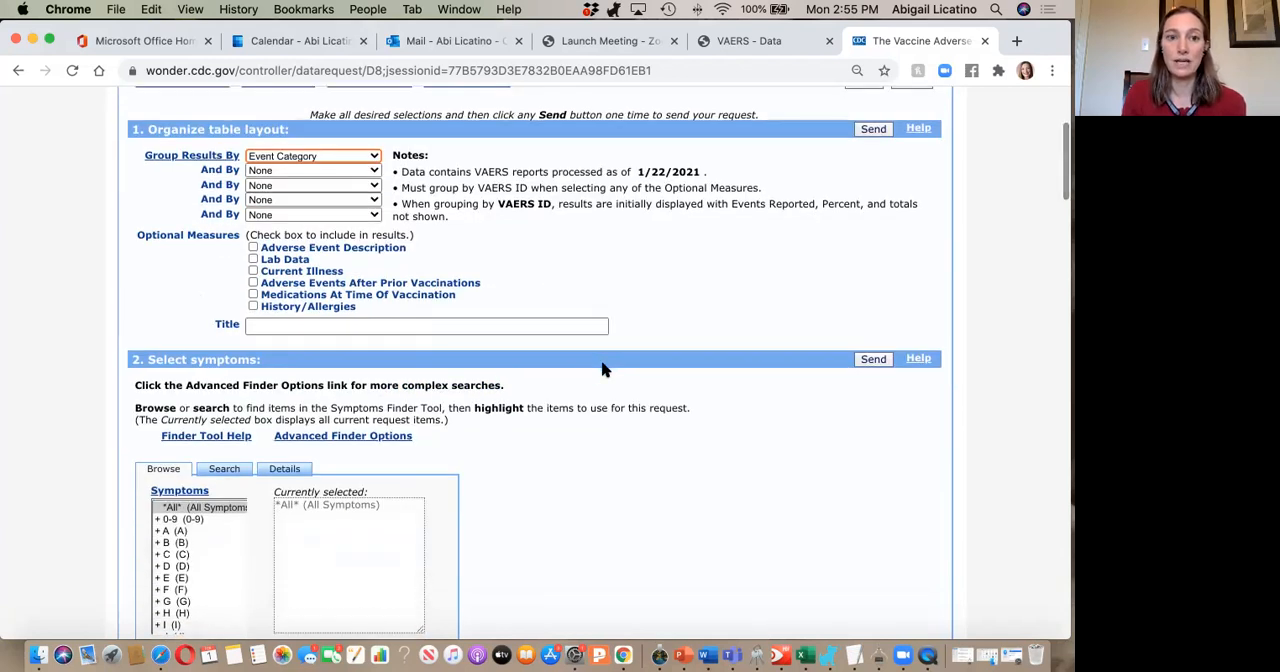
scroll(601, 370, down, 2)
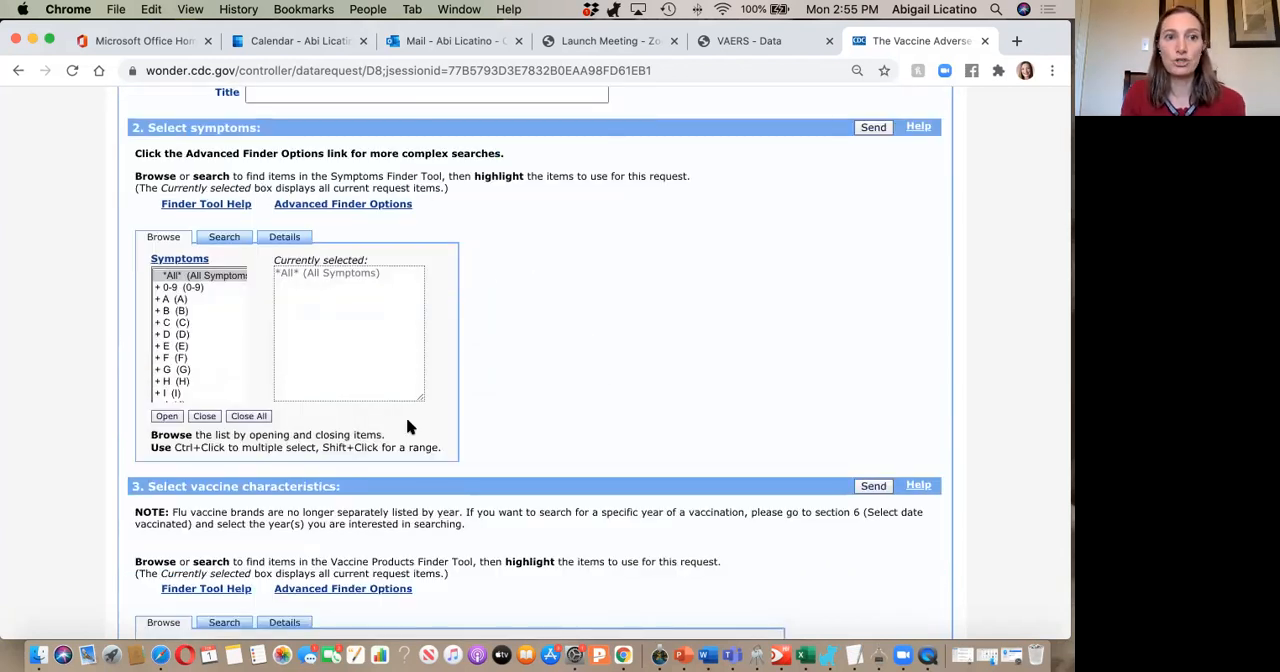
scroll(485, 284, down, 7)
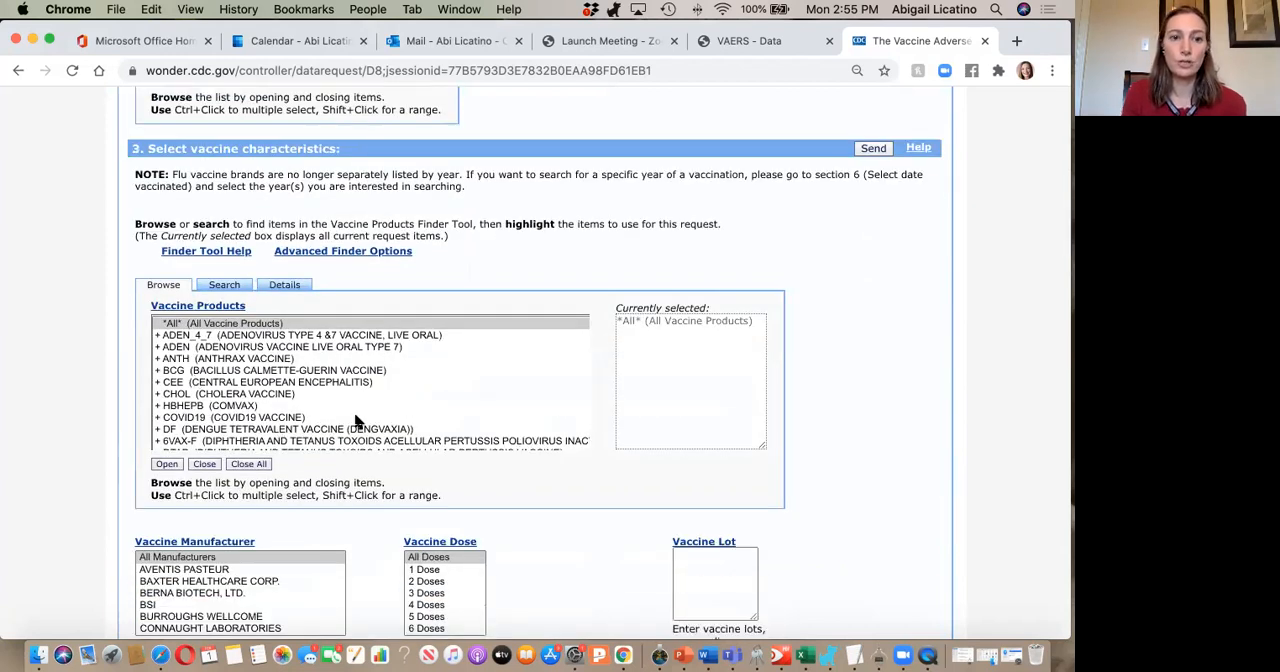
click(285, 418)
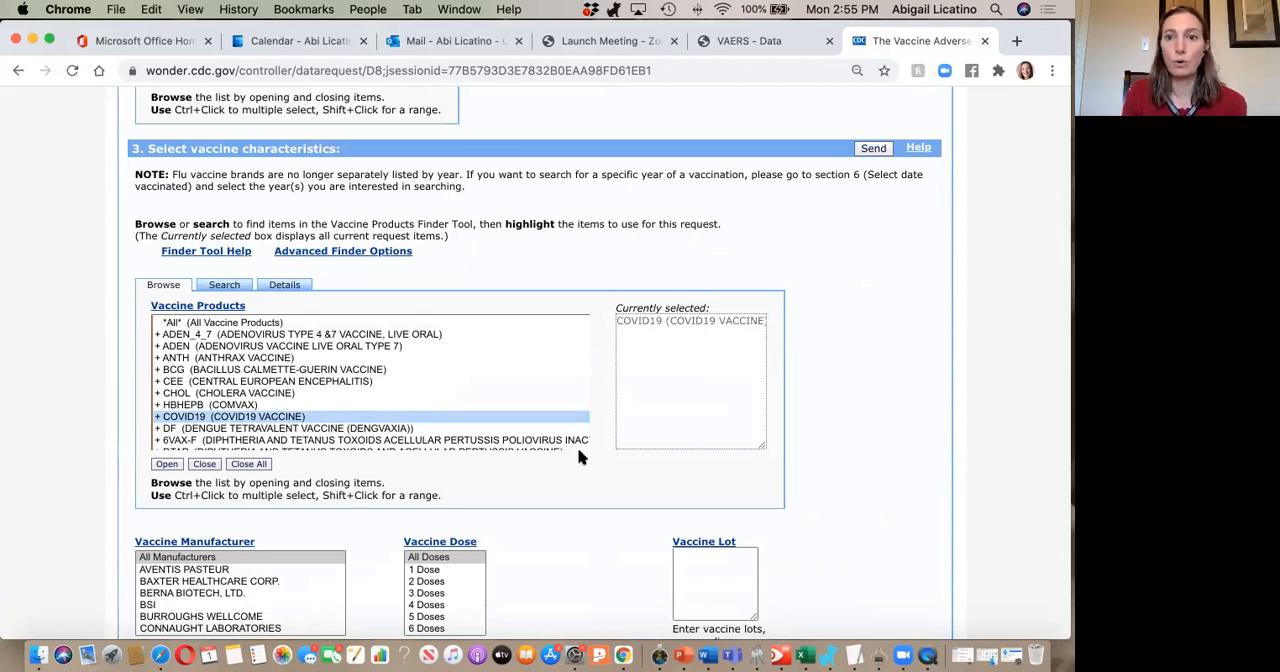
Look through the vaccine manufacturer choices and set the State / Territory filter to All Locations.
scroll(578, 457, down, 3)
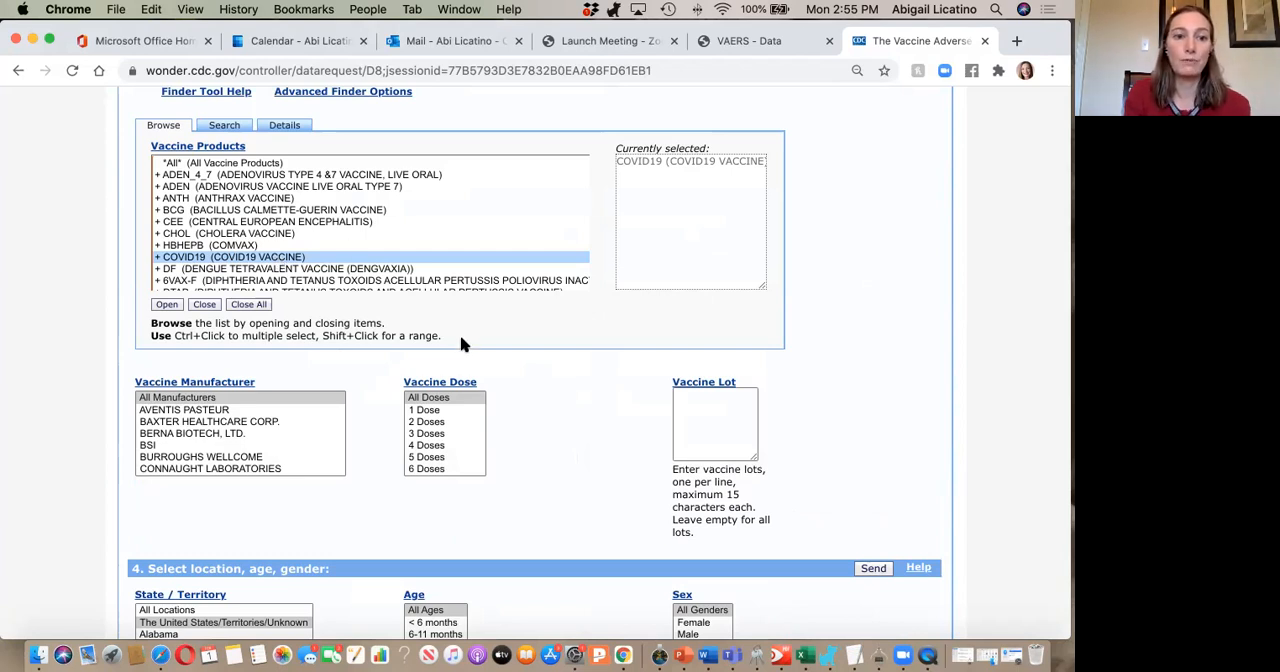
scroll(461, 344, down, 2)
scroll(307, 390, down, 1)
scroll(309, 397, down, 10)
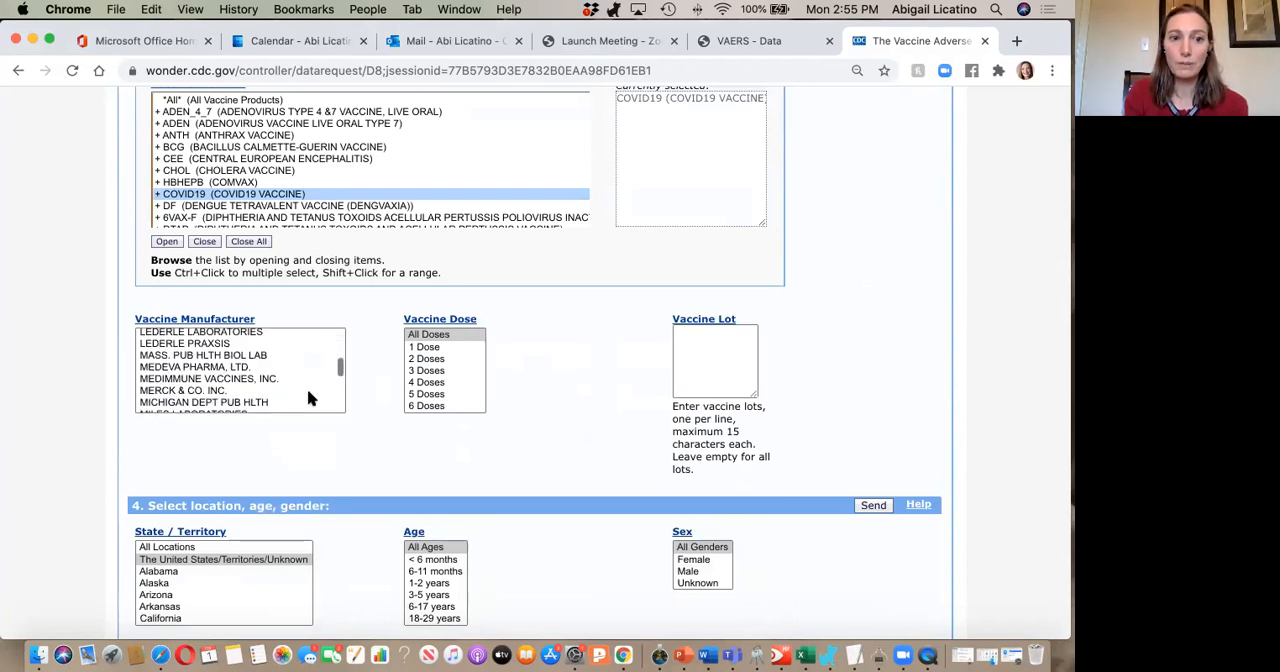
scroll(307, 394, up, 10)
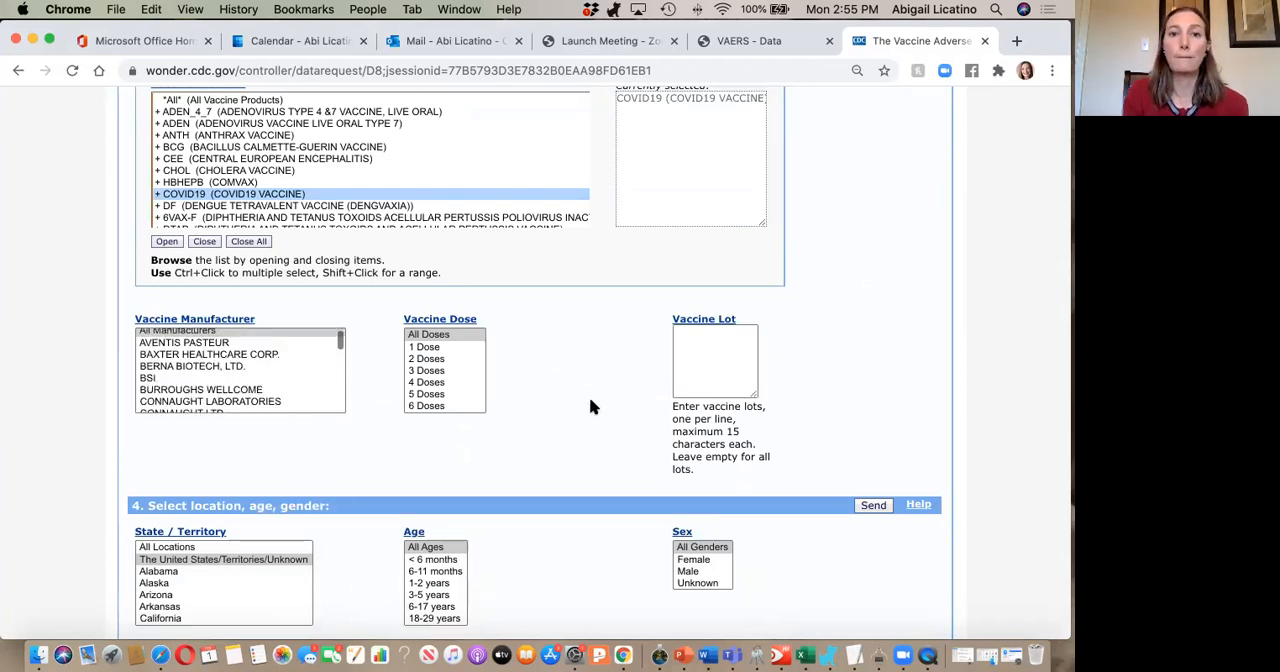
scroll(590, 406, down, 1)
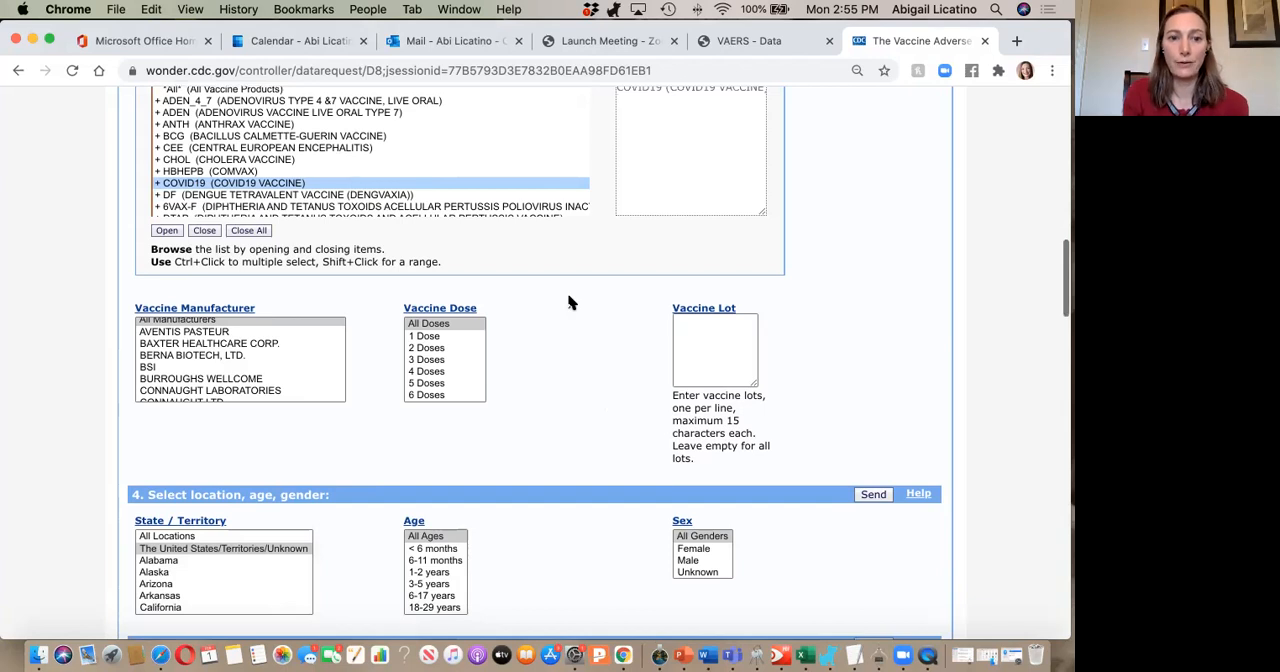
scroll(568, 303, down, 1)
scroll(450, 335, down, 4)
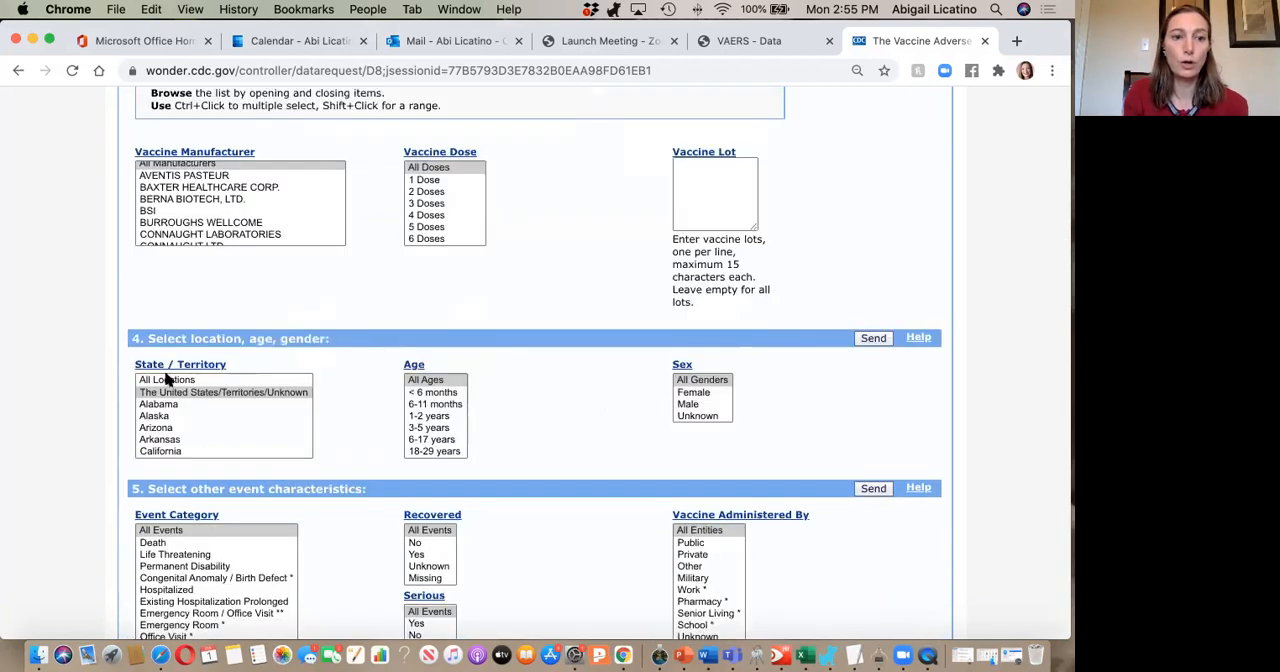
click(286, 379)
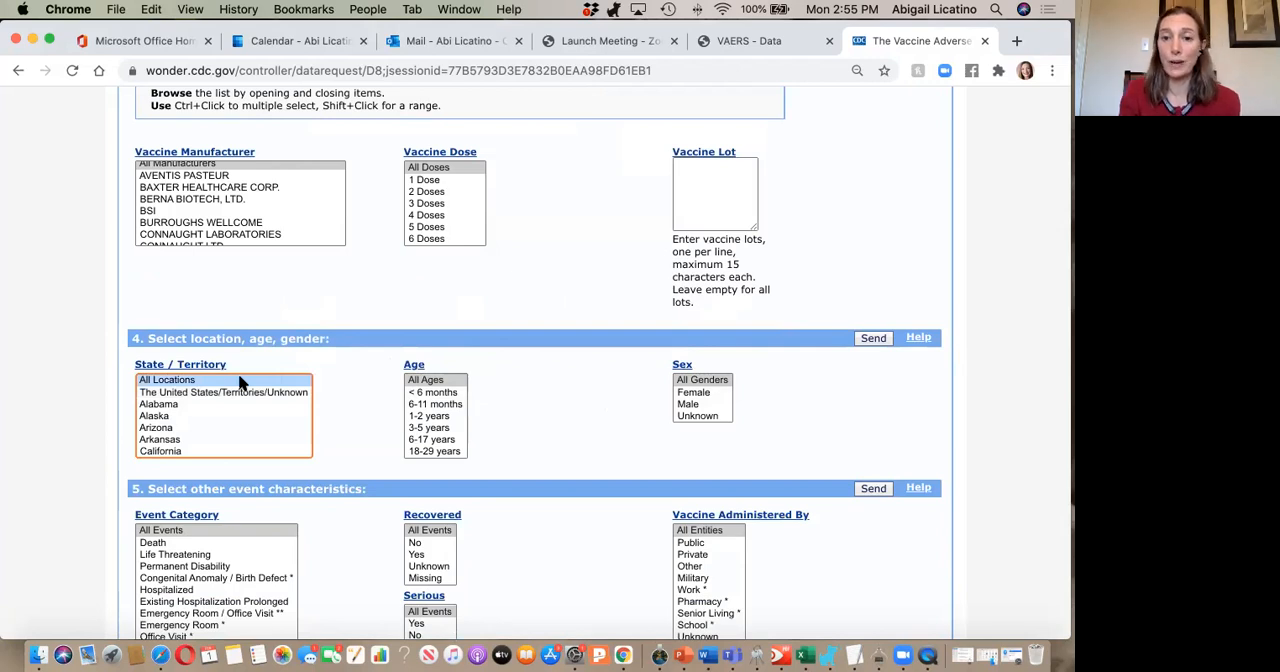
scroll(240, 382, down, 3)
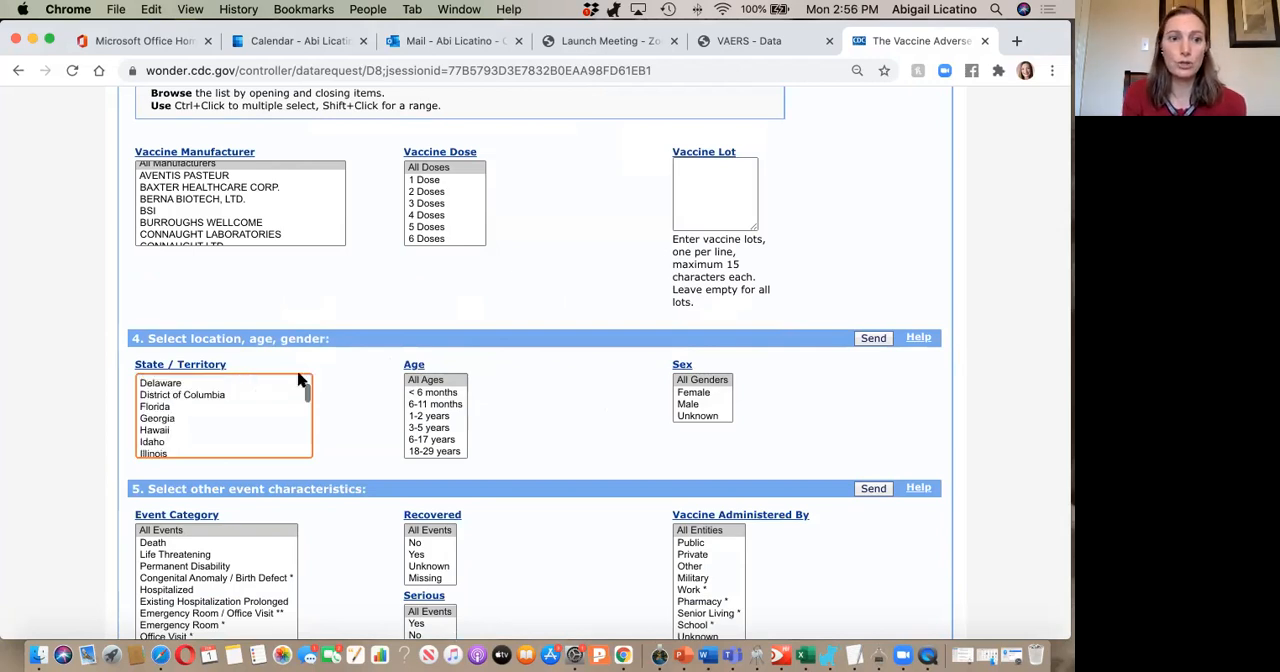
Submit the VAERS request with all locations, ages and genders included, and look over the resulting event category table.
scroll(207, 421, up, 2)
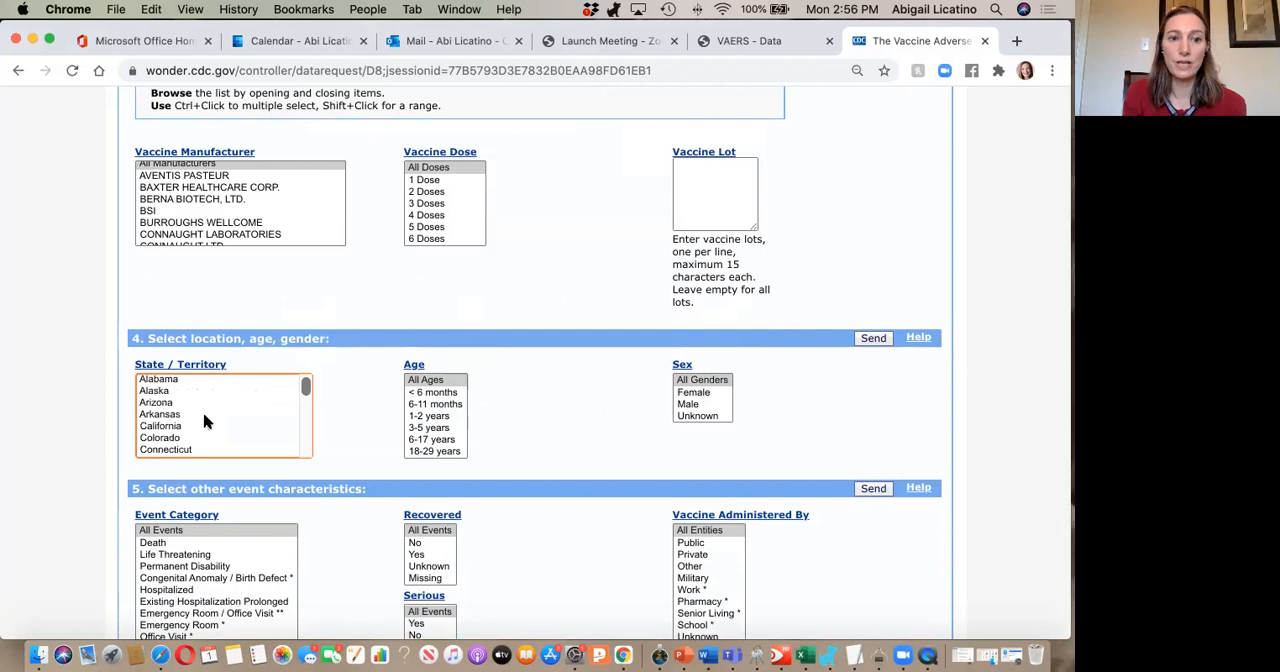
scroll(204, 421, up, 1)
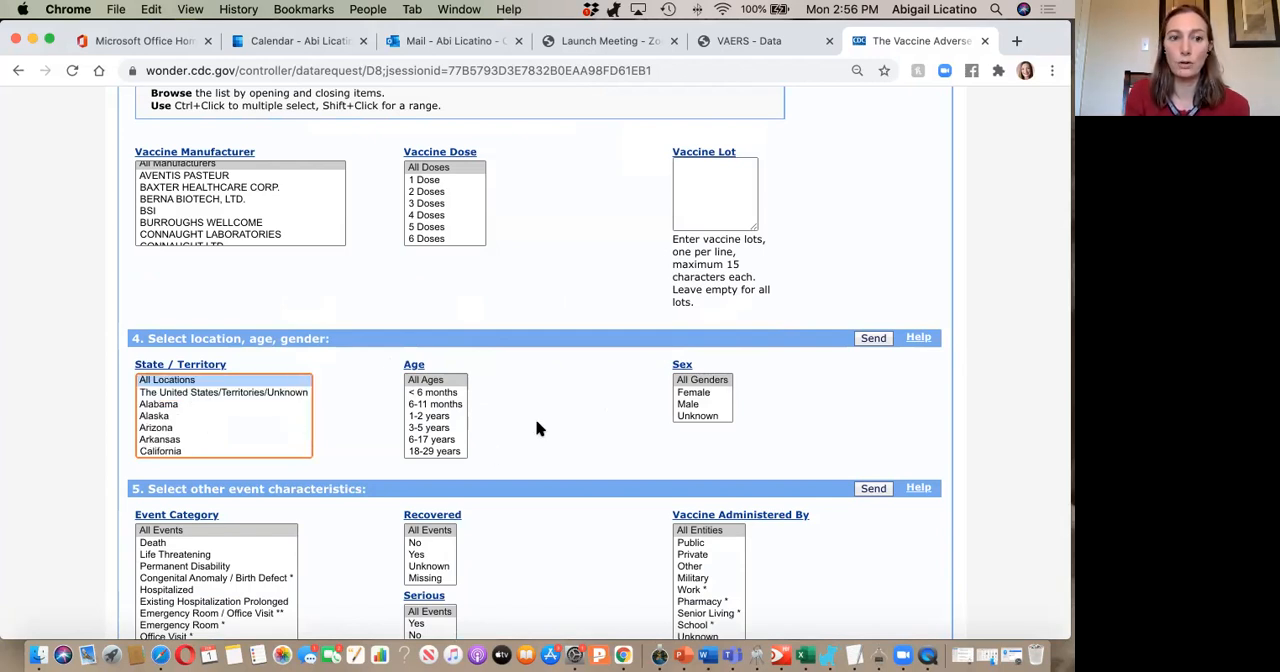
scroll(537, 426, down, 1)
scroll(318, 465, down, 3)
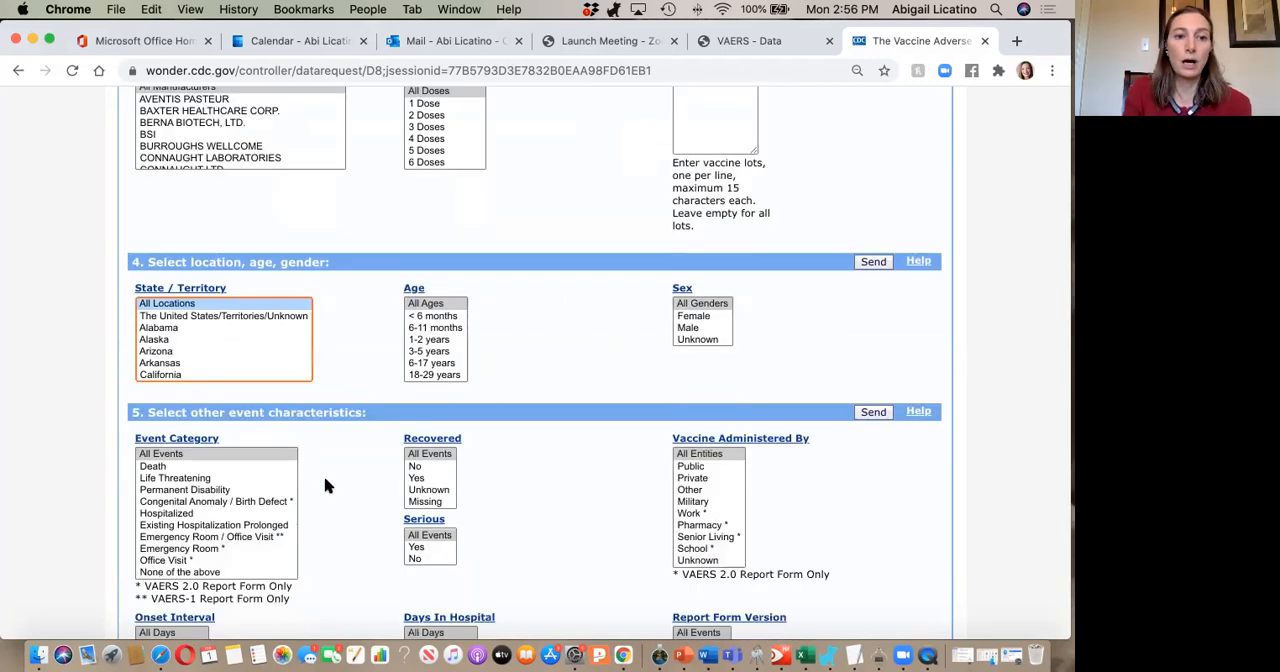
scroll(325, 486, down, 2)
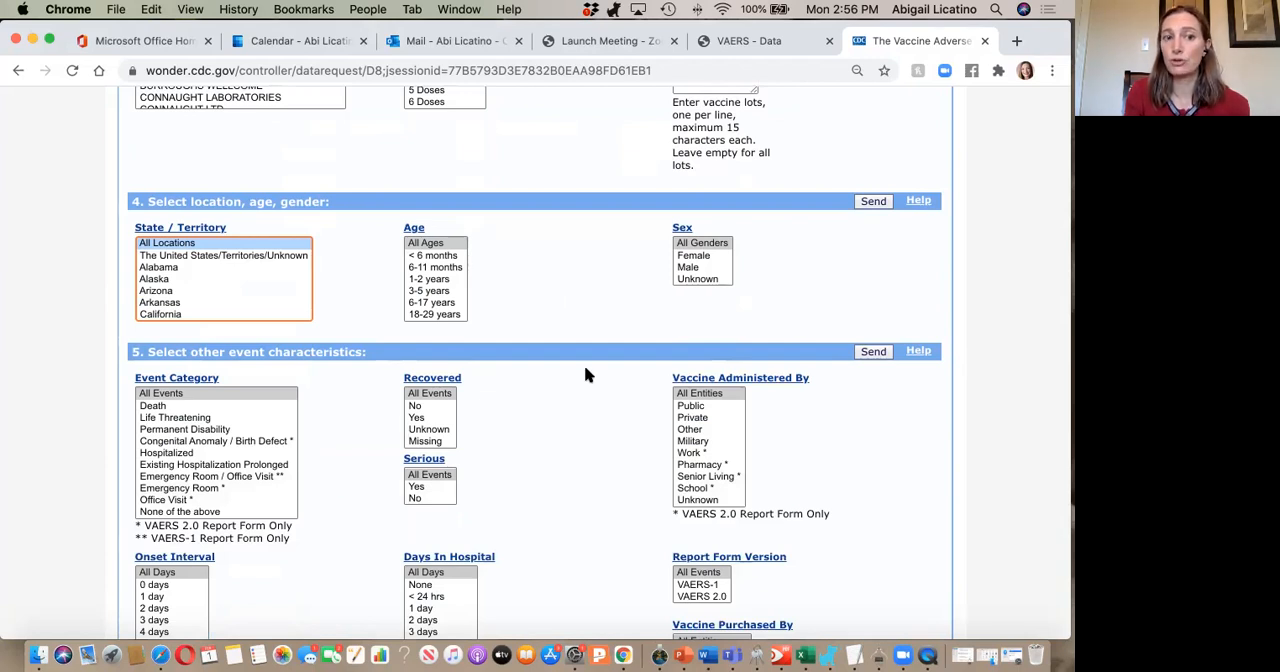
scroll(586, 374, up, 2)
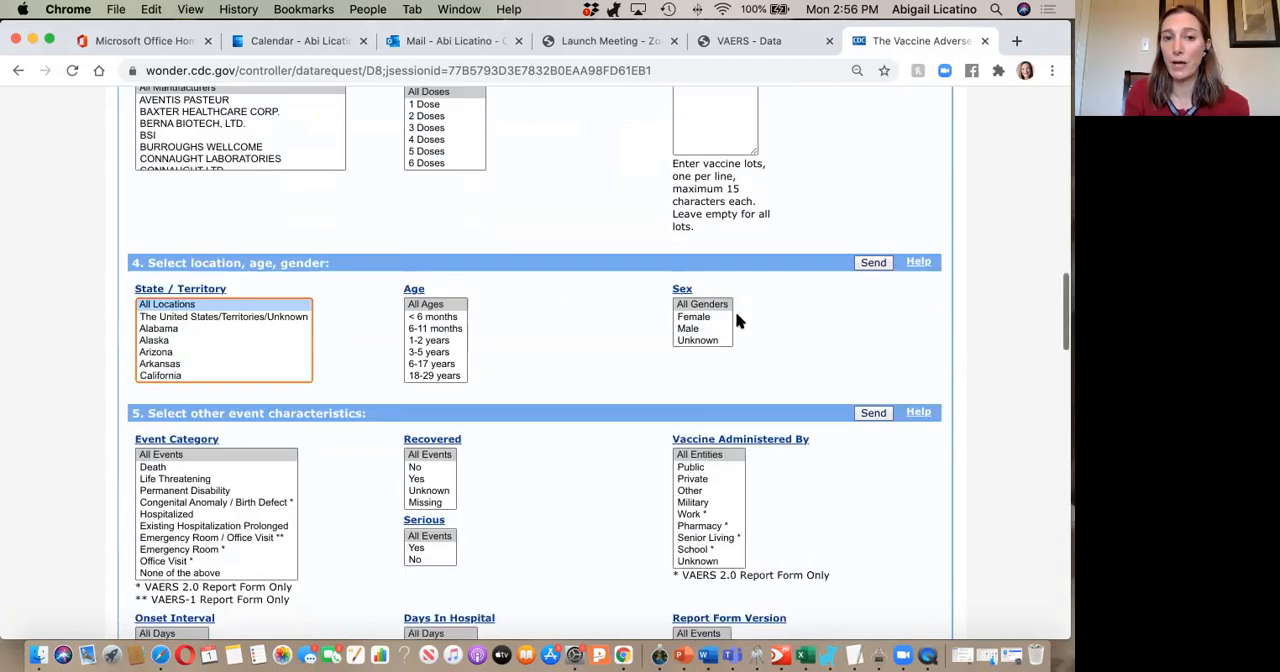
click(872, 263)
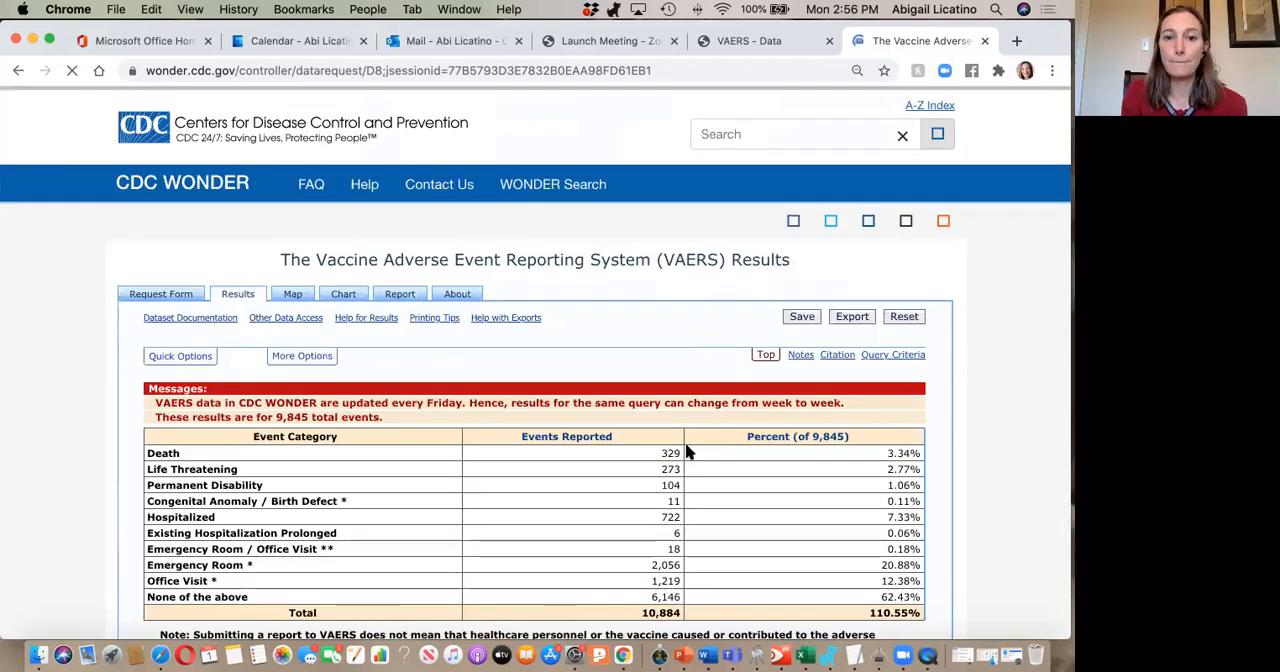
scroll(687, 453, down, 2)
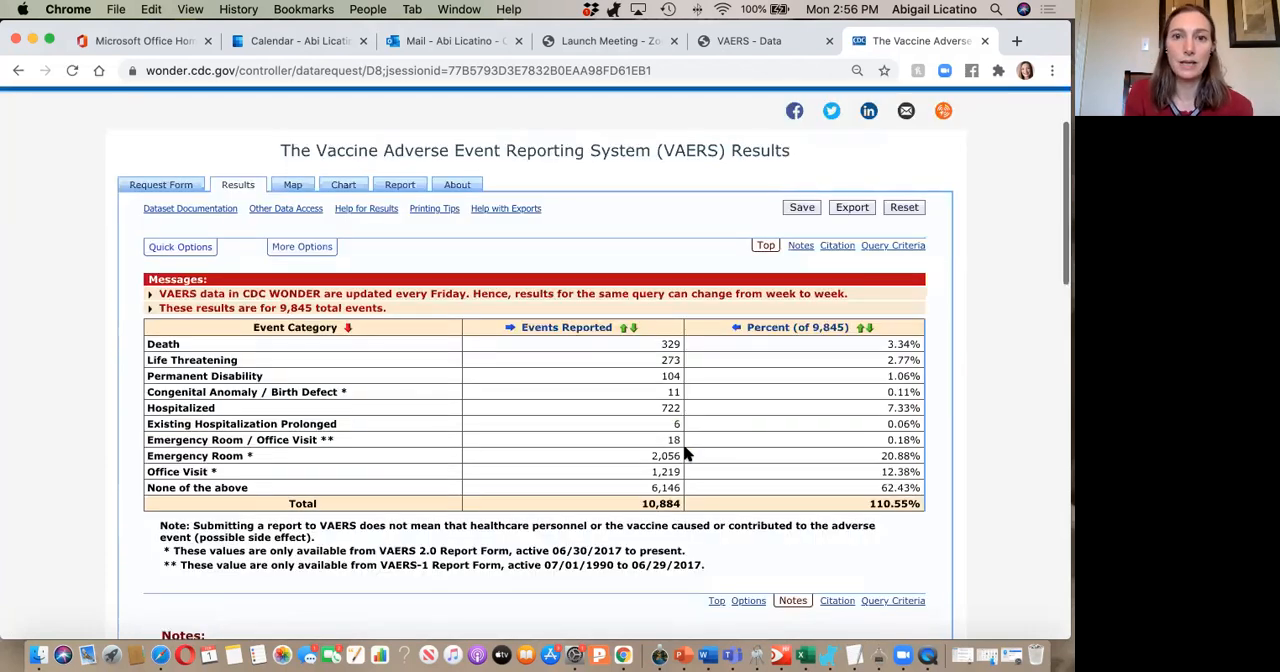
scroll(687, 453, down, 1)
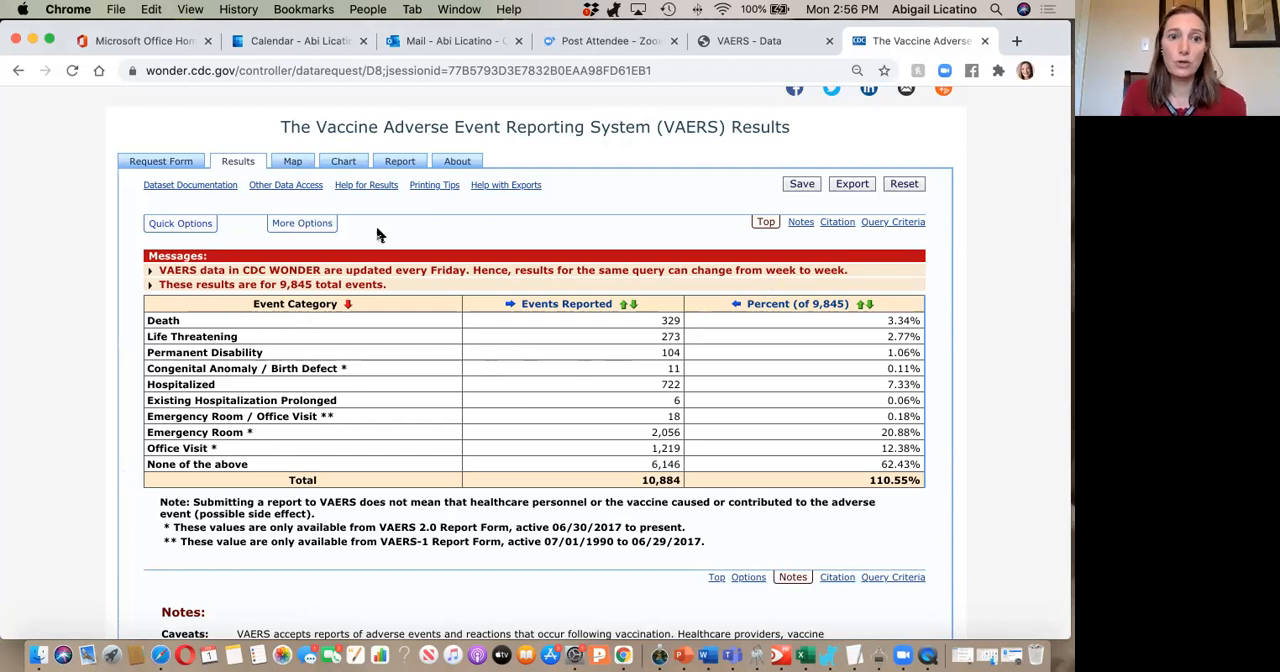
Show the additional options for the results table and enter the title "Covid Vaccine Event Category".
click(310, 222)
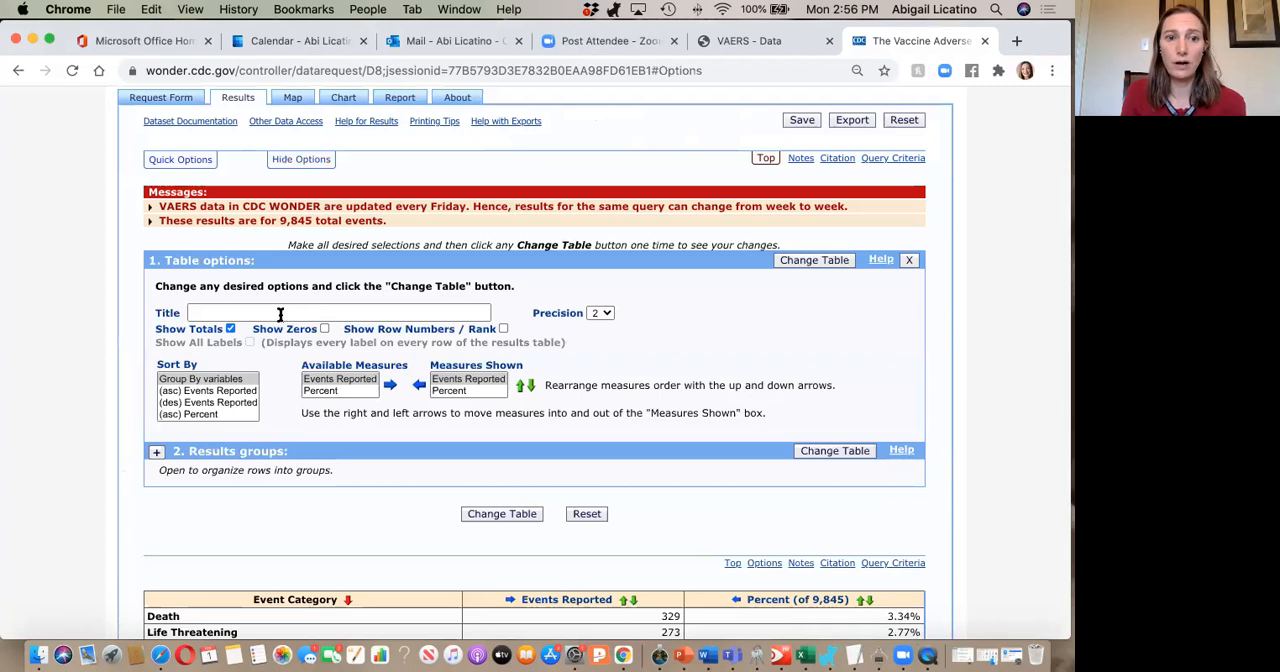
click(280, 314)
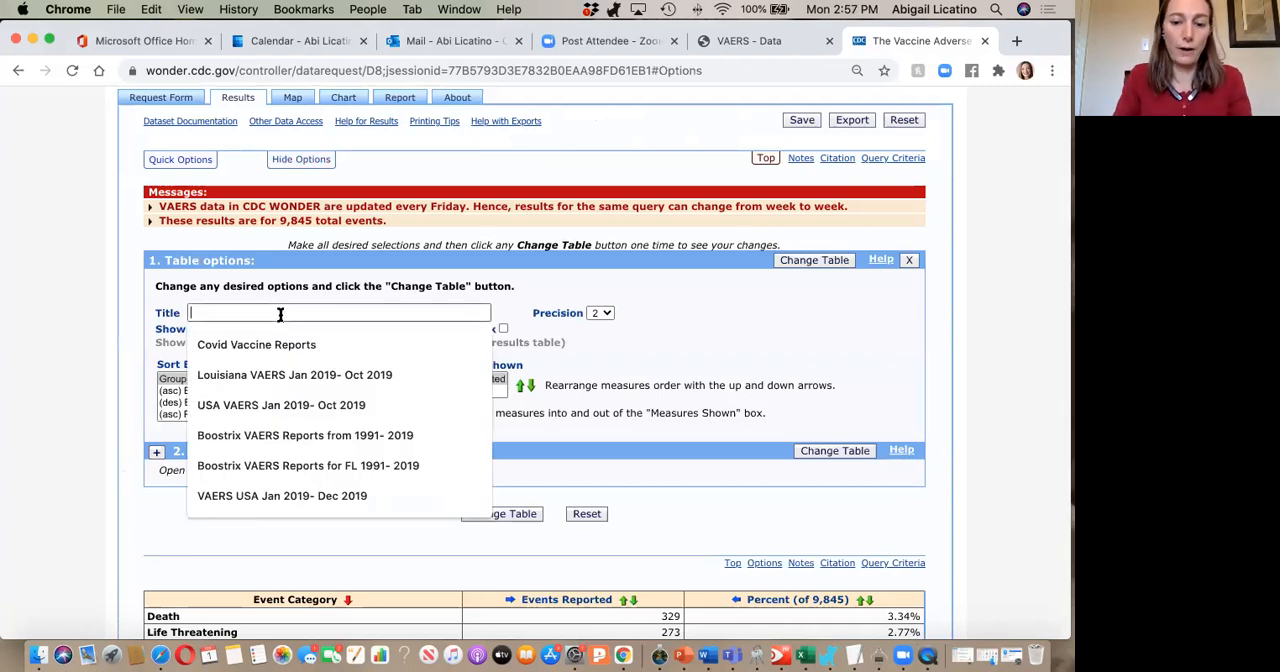
text(Covid Vaccine )
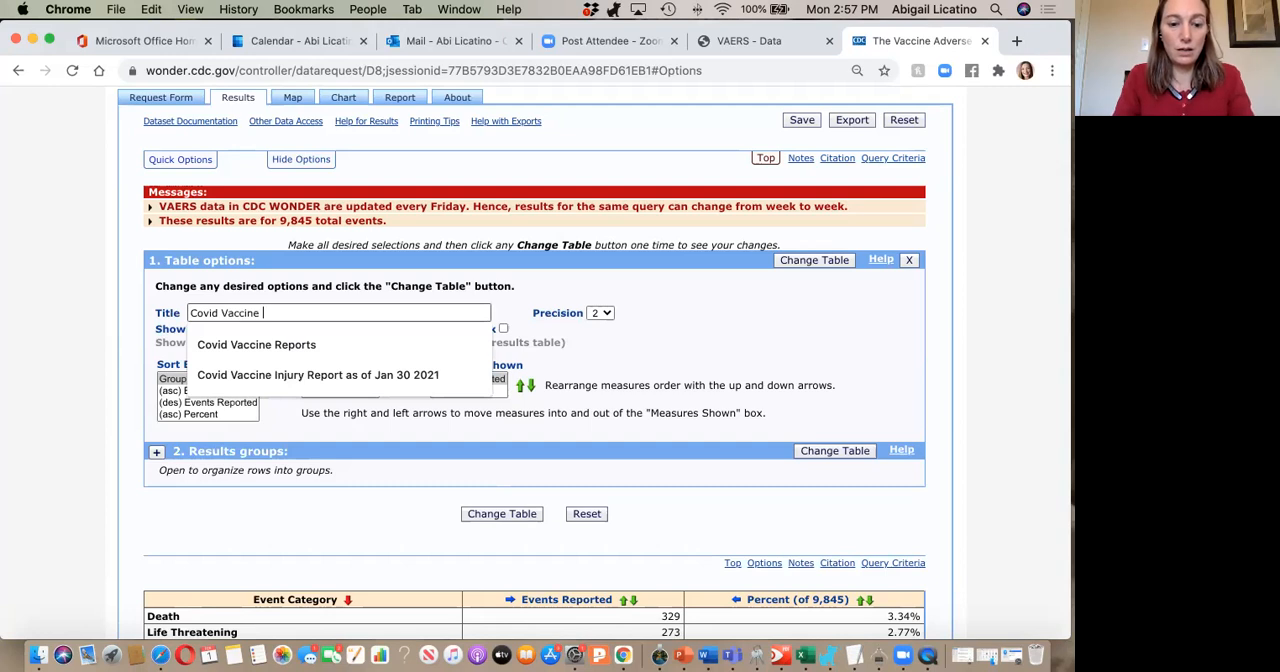
text(Event Catory)
key(BackSpace)
key(BackSpace)
key(BackSpace)
text(egory)
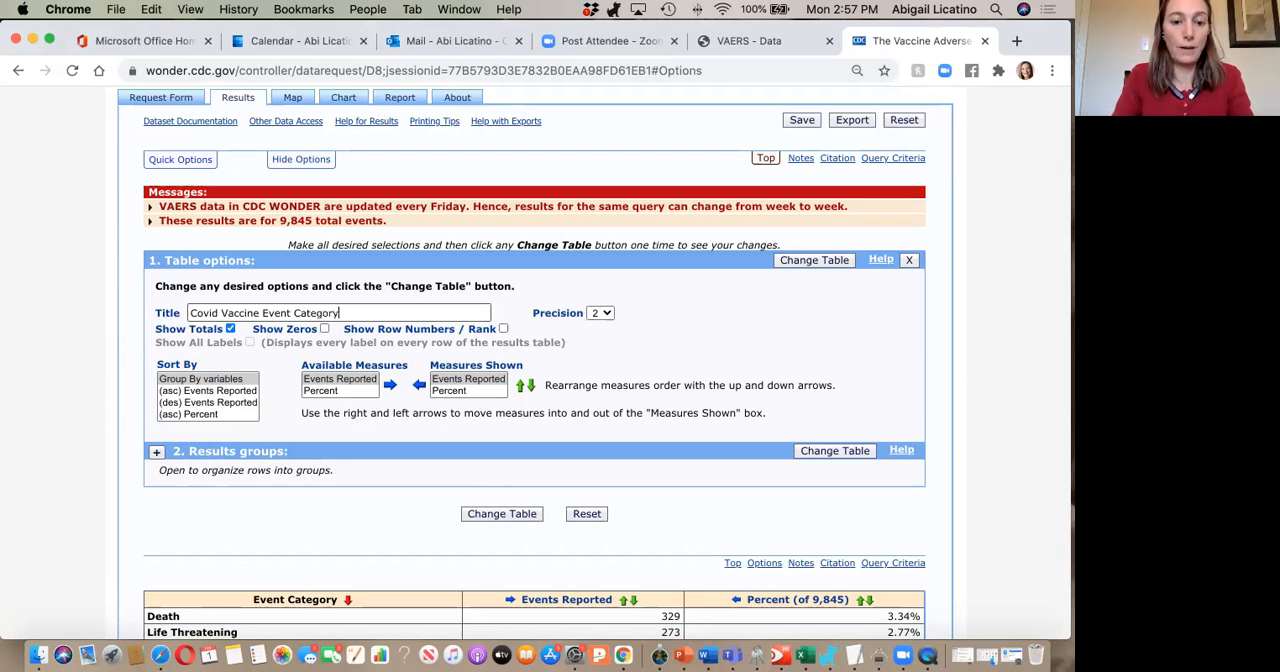
text( J)
Extend the table title with "Fab 1 202e" and apply the change to the table.
key(BackSpace)
text(Fab)
text( 1 20)
text(21)
key(BackSpace)
text(e)
click(808, 453)
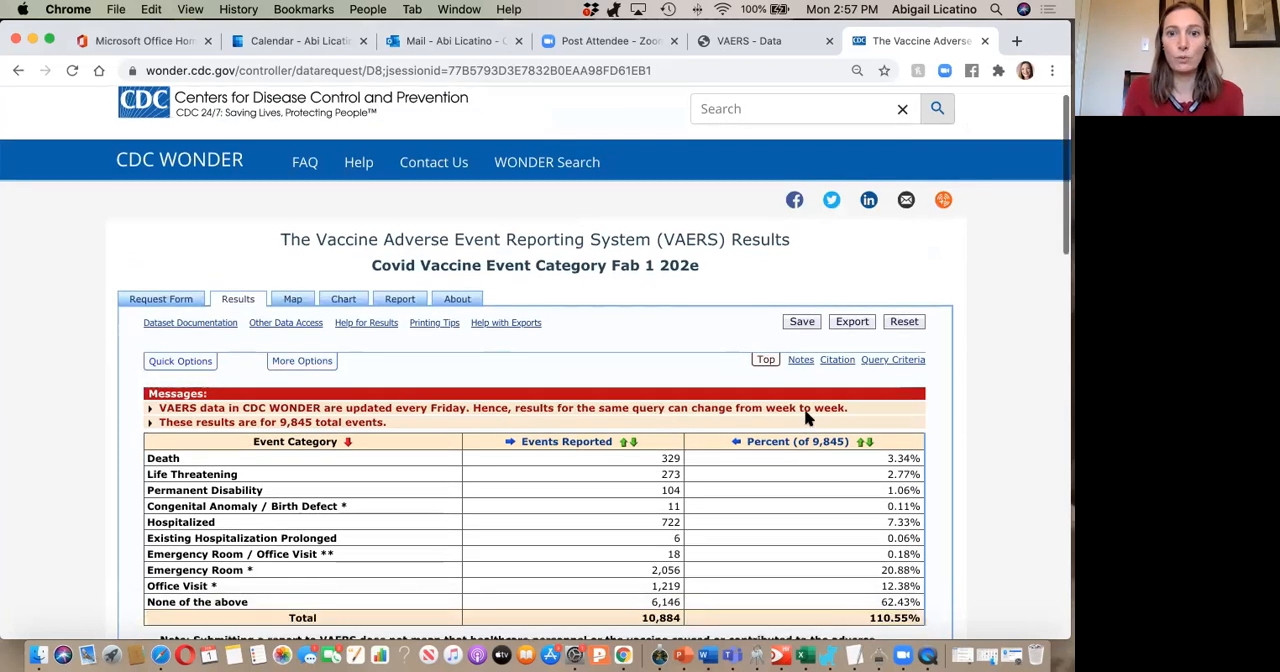
Correct the year in the results title so it reads "Covid Vaccine Event Category Fab 1 2021", and apply it.
scroll(565, 212, down, 1)
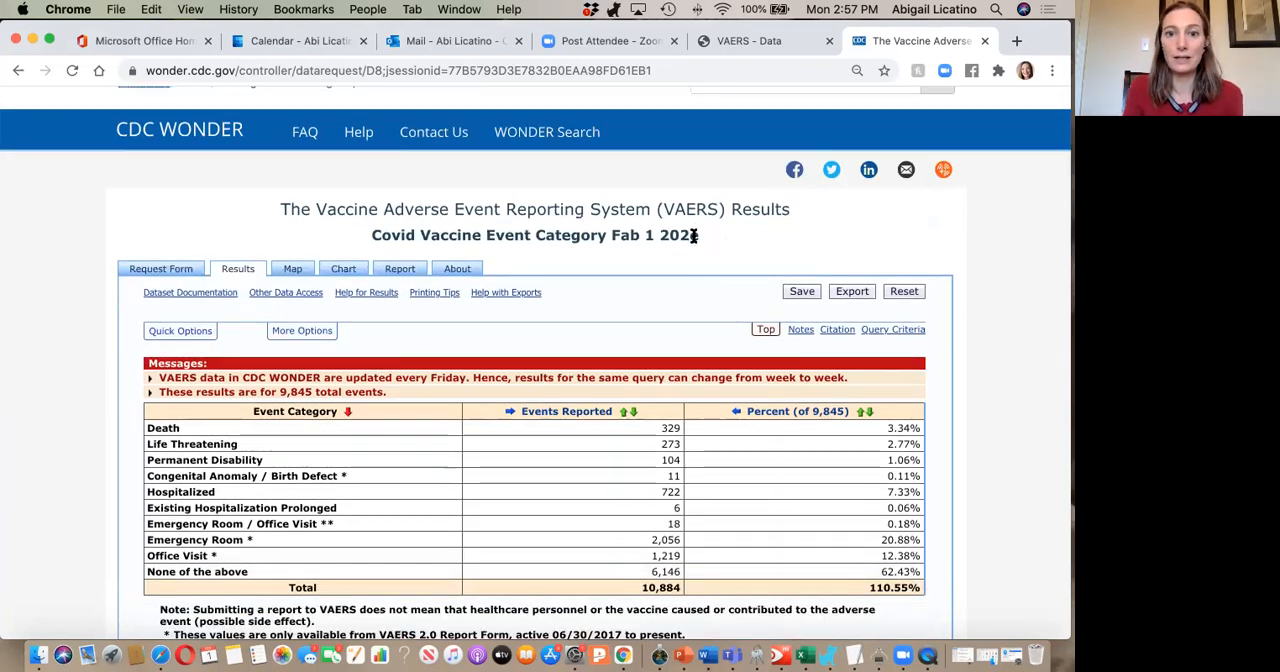
click(293, 334)
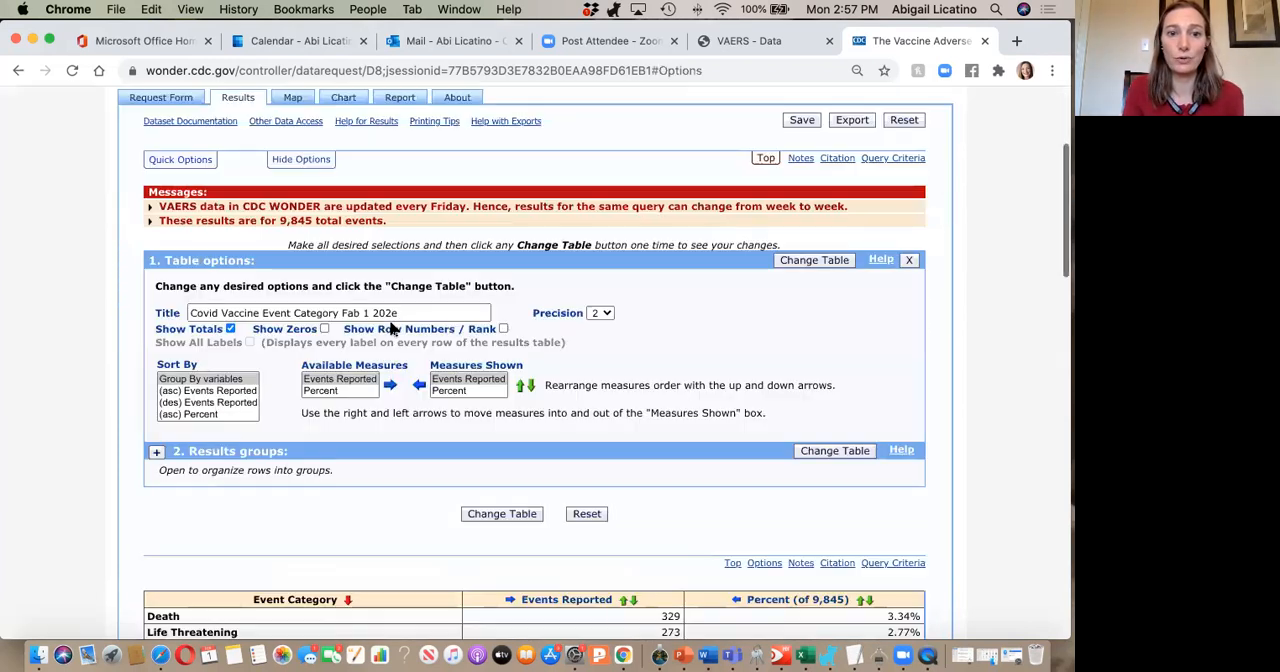
key(BackSpace)
text(0)
key(BackSpace)
text(1)
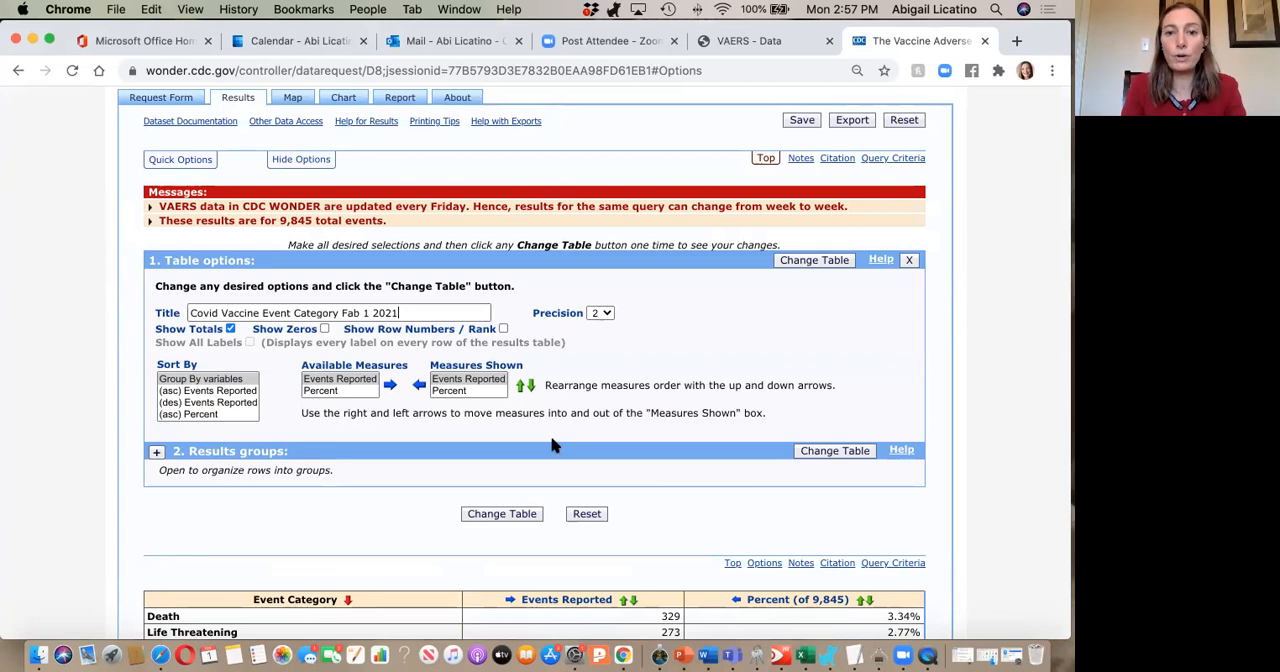
key(Return)
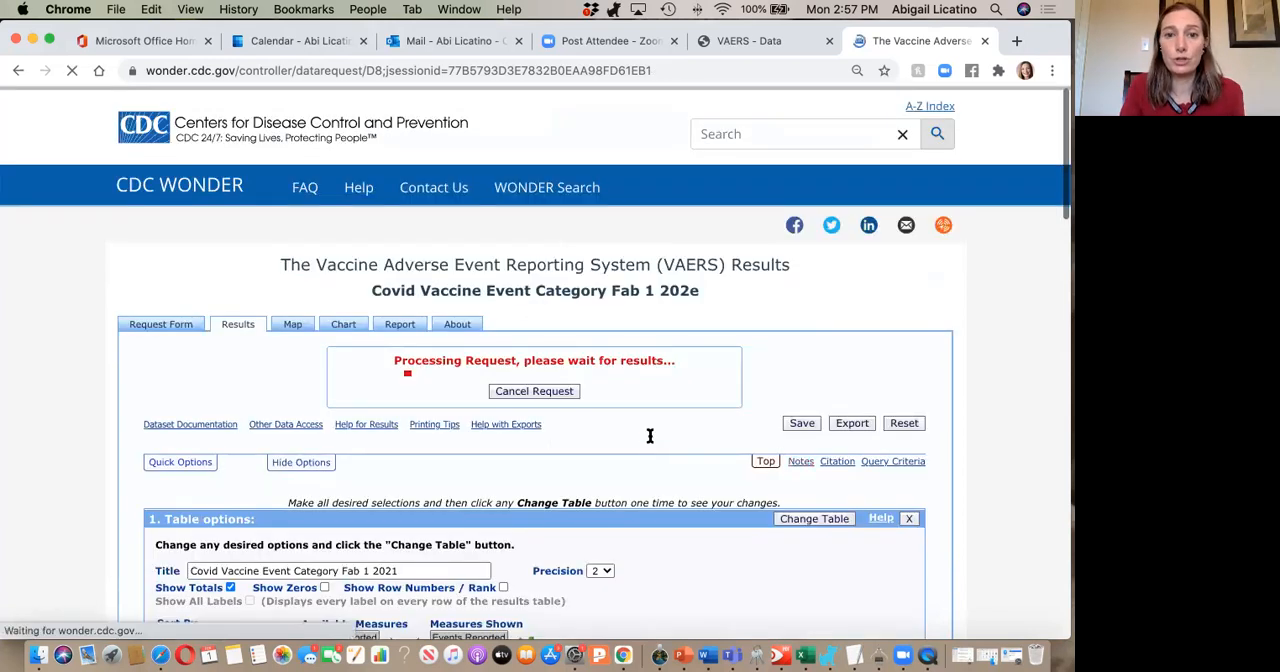
Take a screenshot of the titled event category results table.
scroll(660, 366, down, 1)
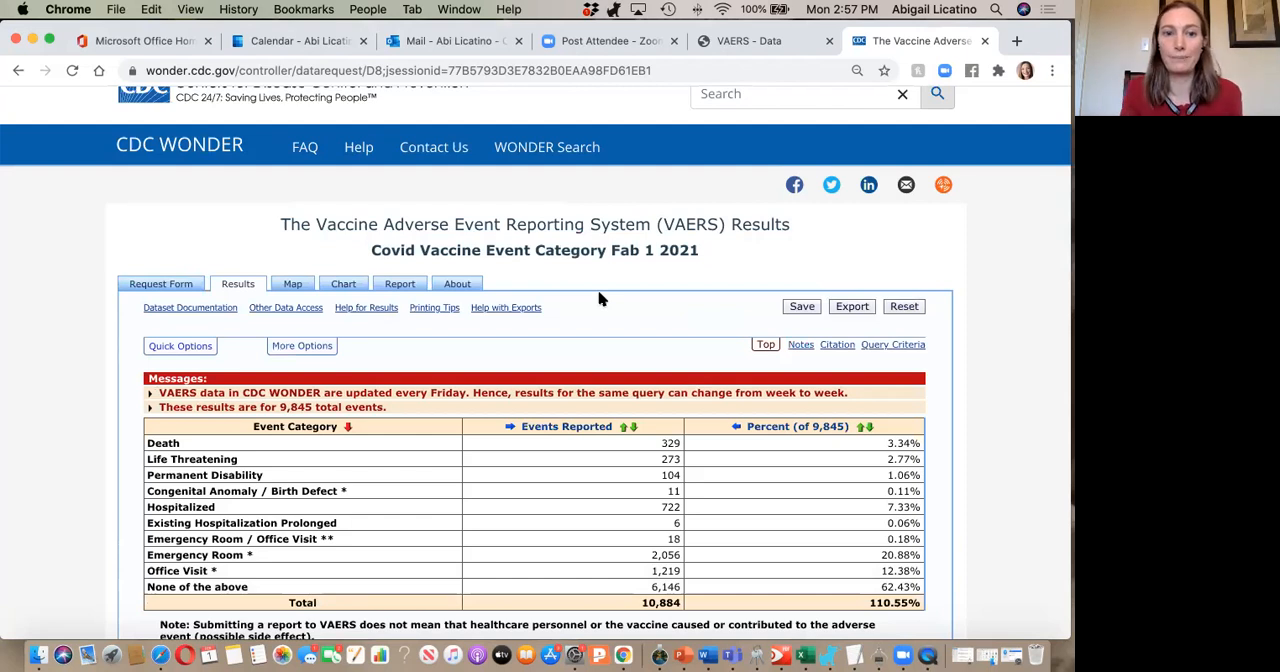
scroll(437, 321, down, 2)
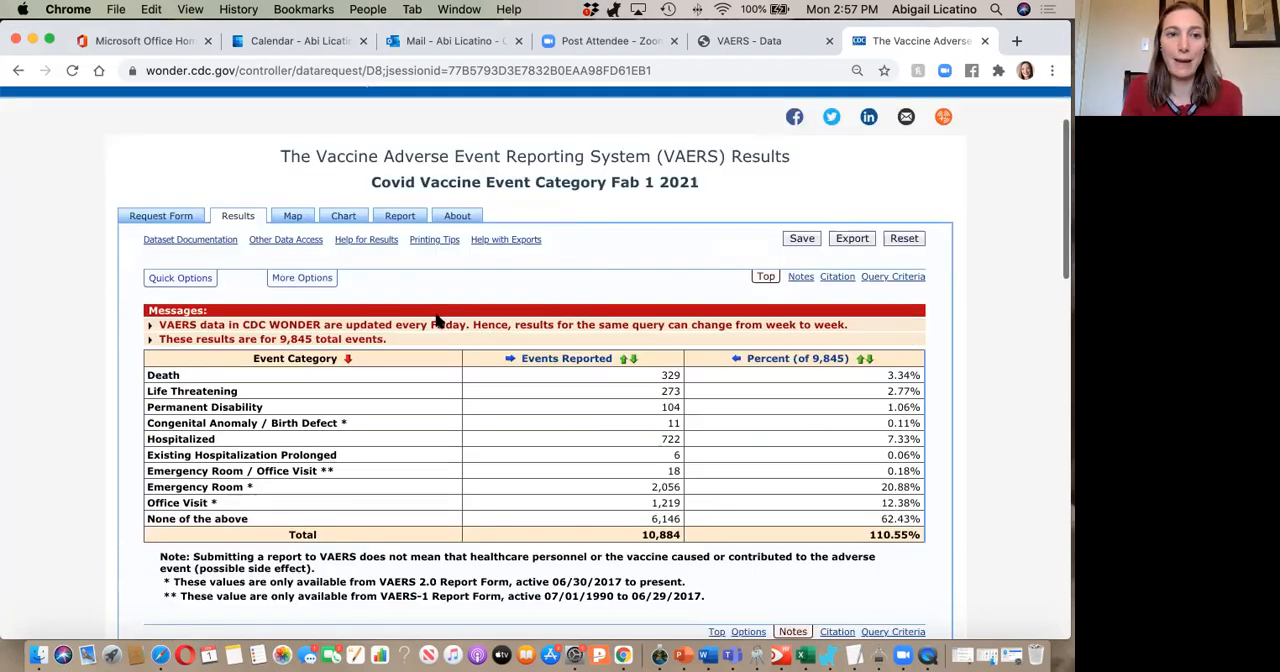
scroll(437, 321, down, 1)
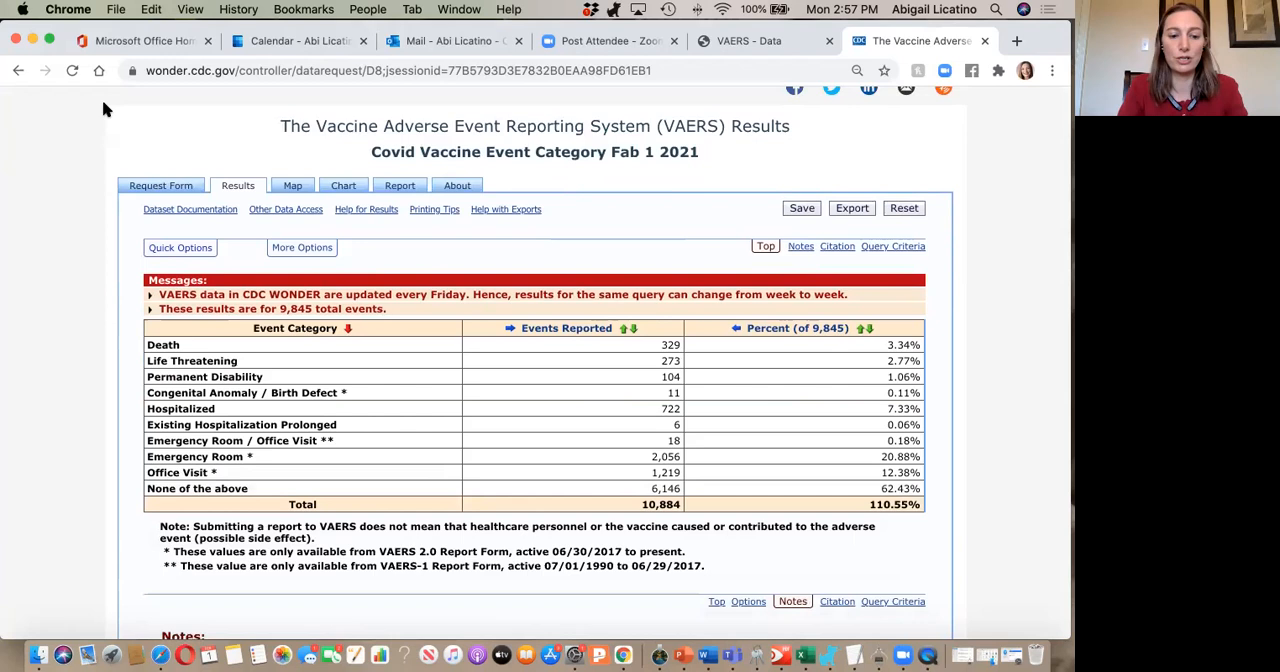
key(super+shift+4)
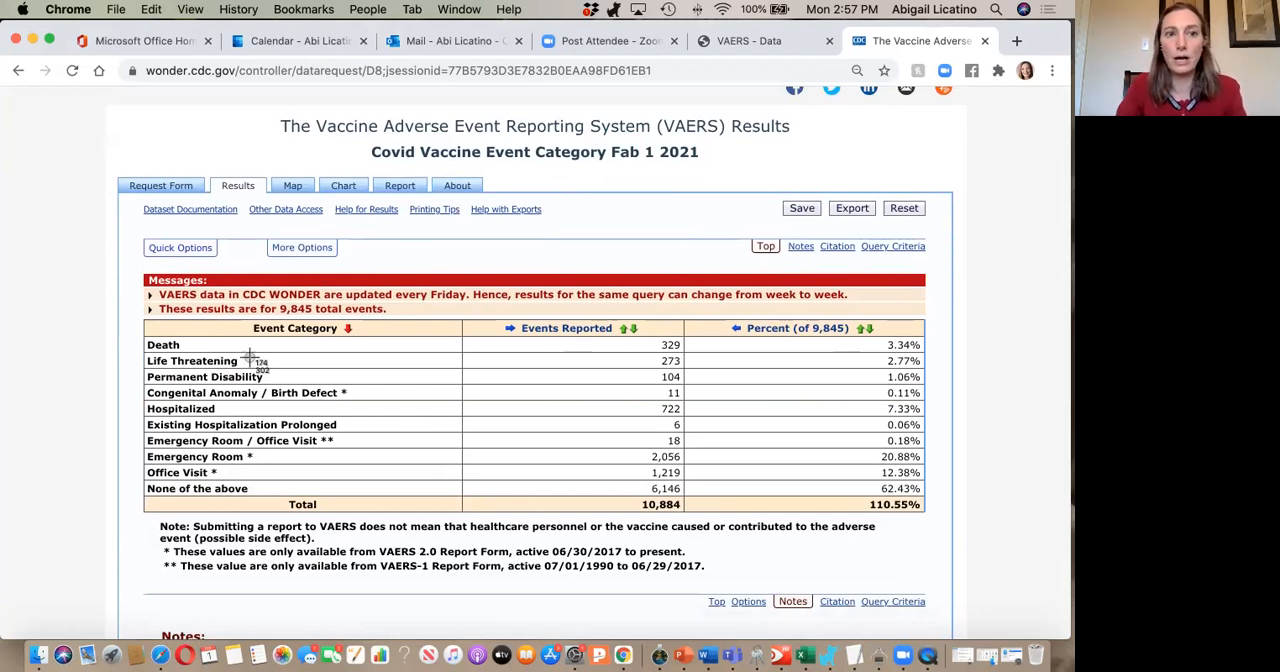
drag(826, 432, 952, 597)
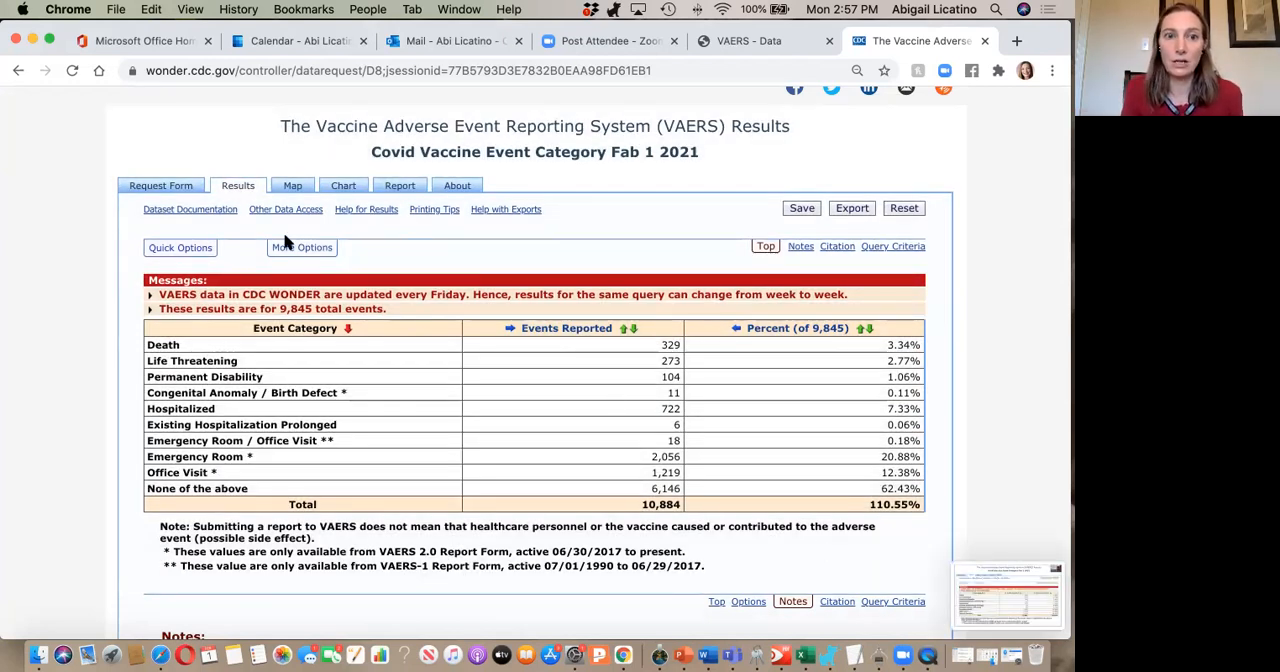
Return through the earlier results pages to the VAERS request form.
click(16, 72)
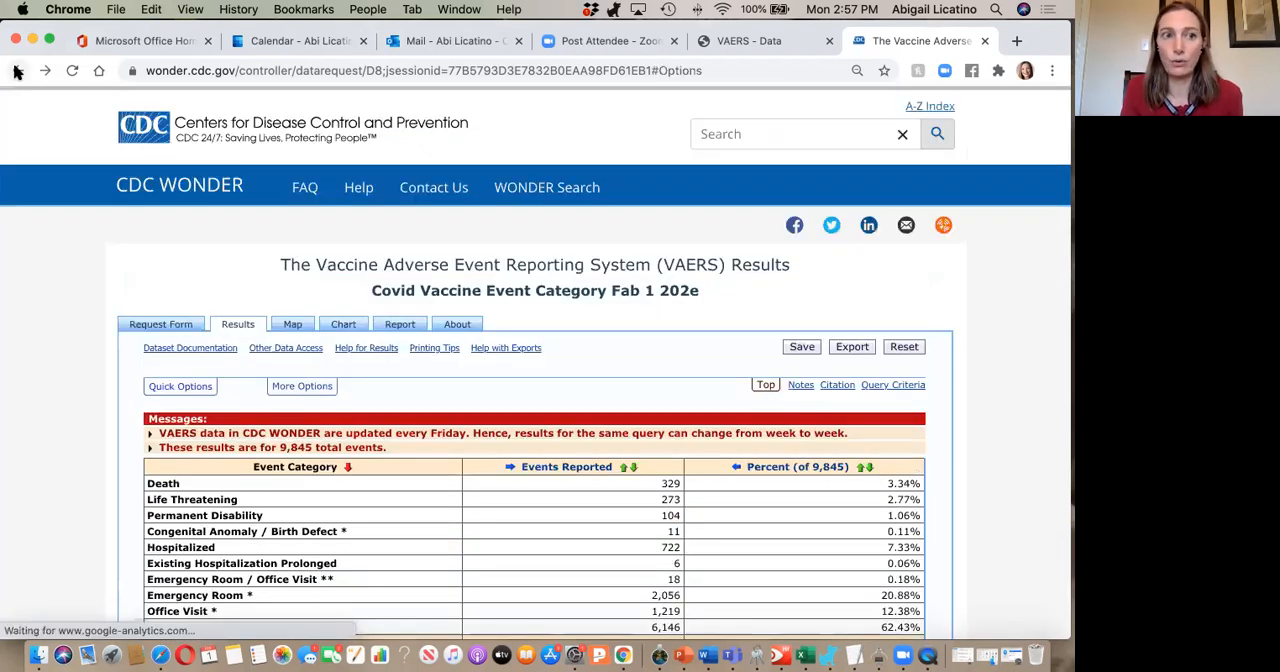
click(16, 72)
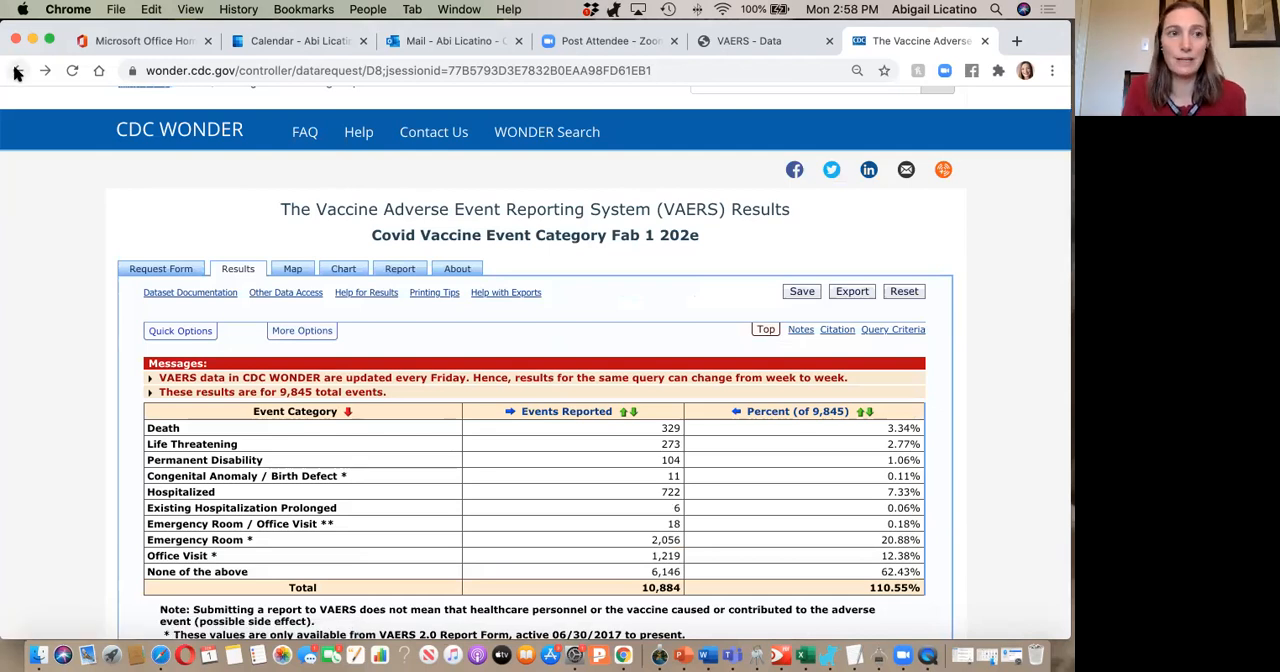
click(16, 72)
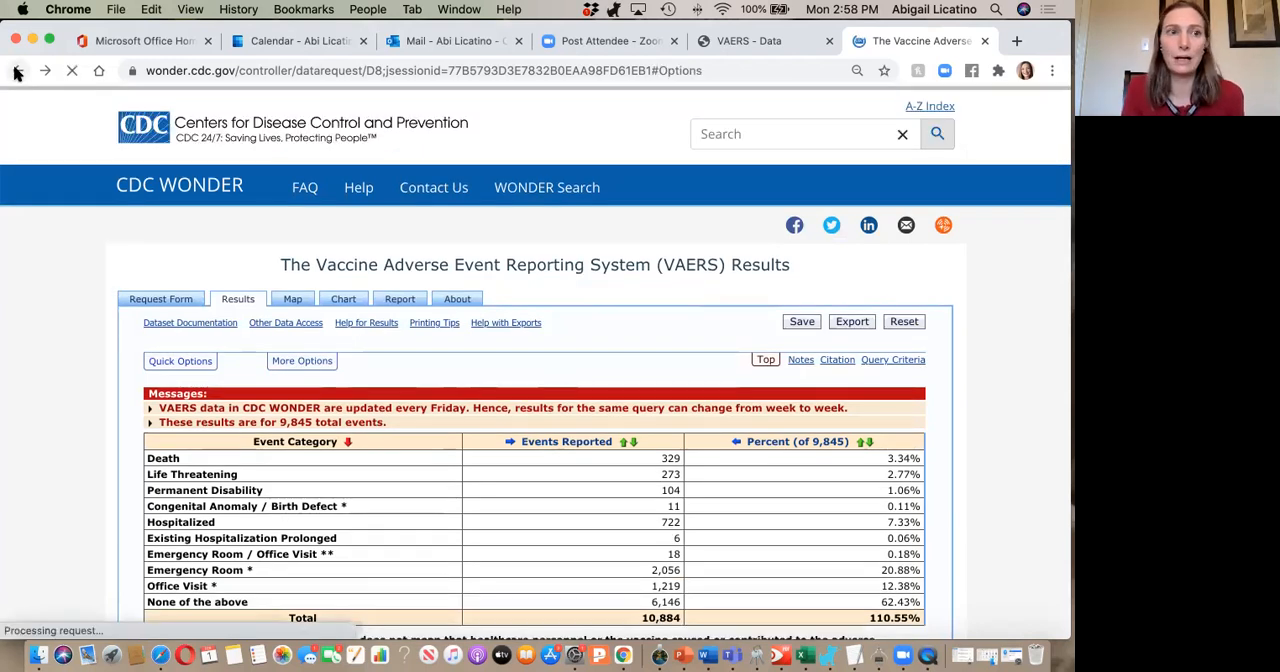
click(16, 72)
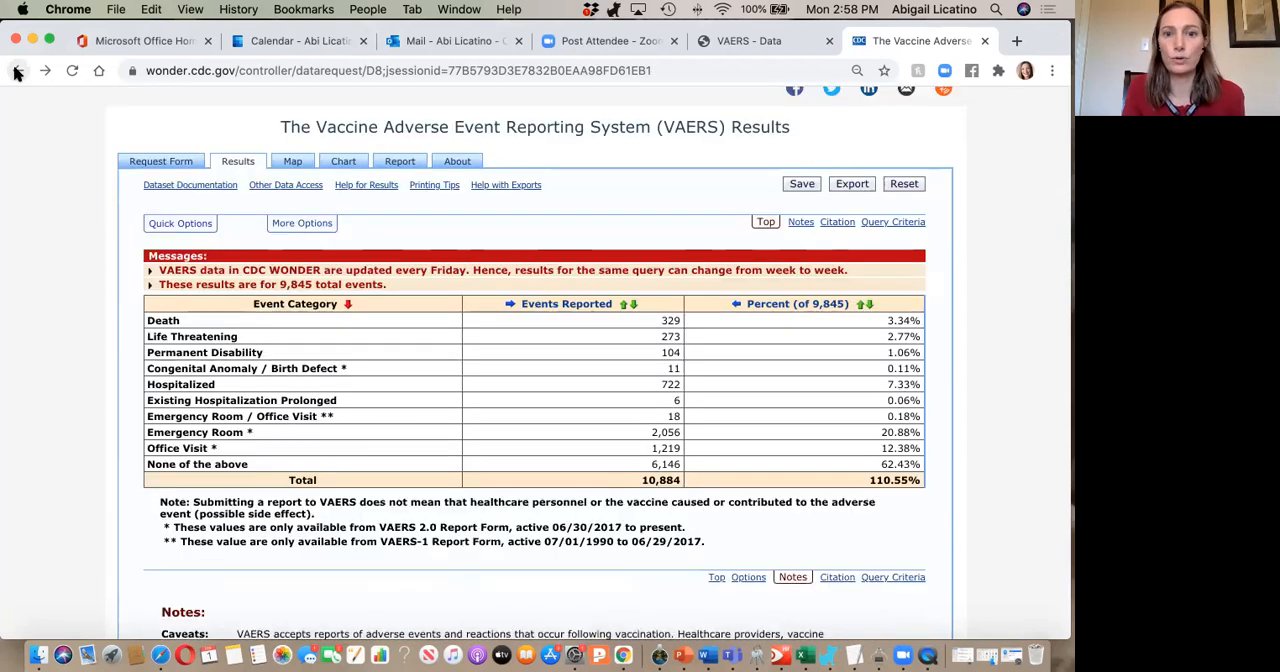
click(16, 72)
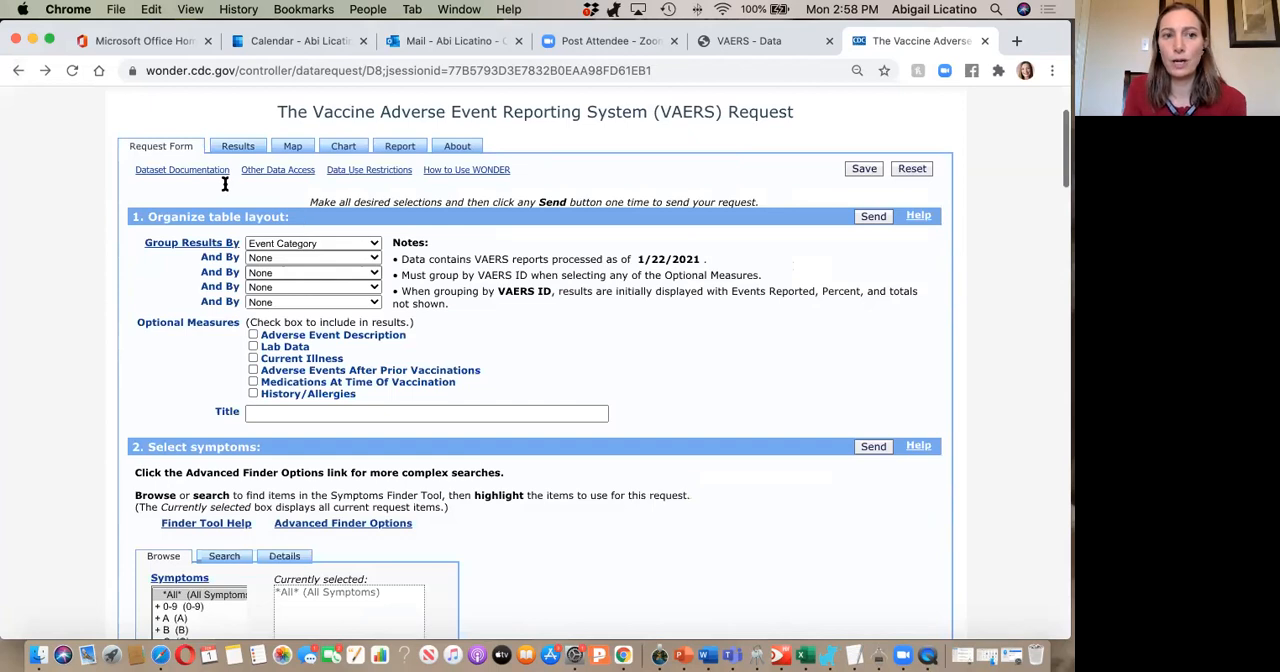
Group the results by VAERS ID and include the Adverse Event Description as an optional measure.
scroll(225, 184, down, 1)
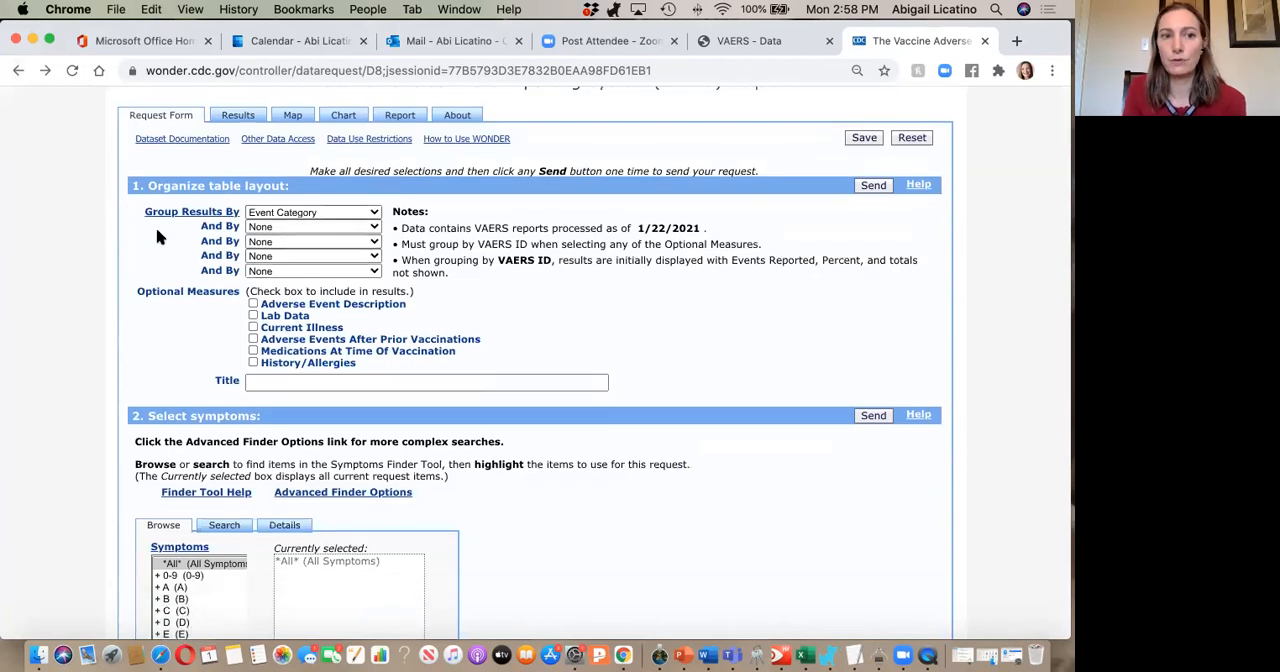
click(343, 214)
click(333, 320)
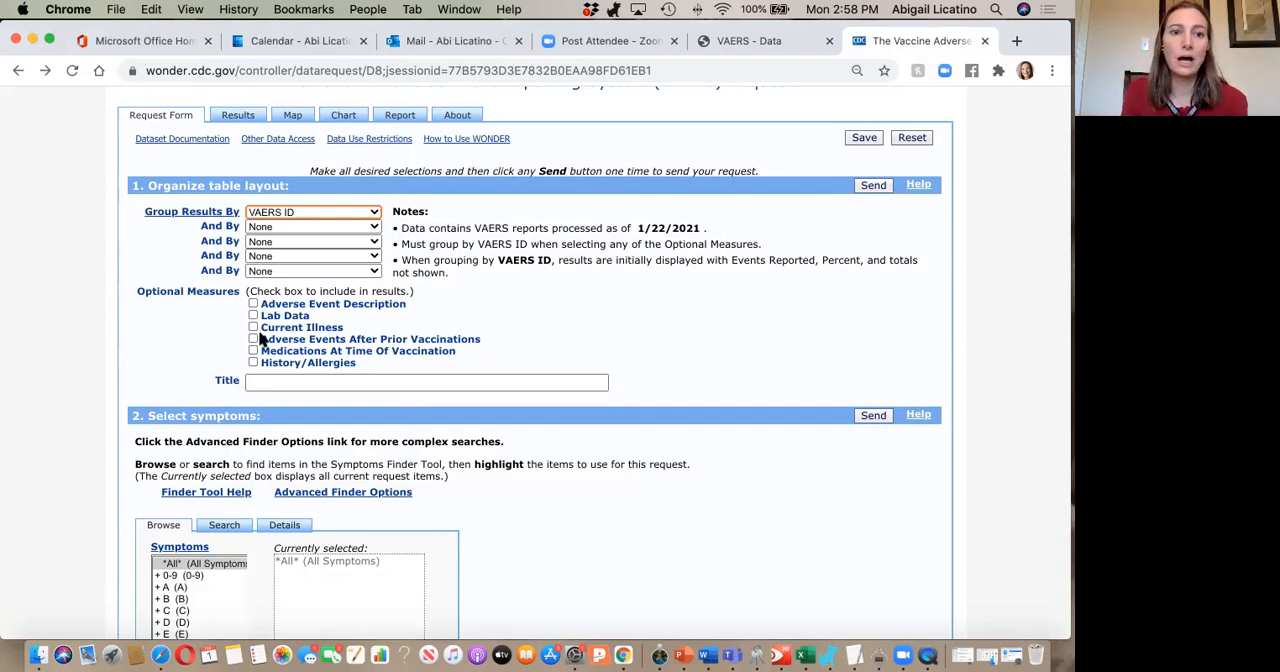
click(282, 307)
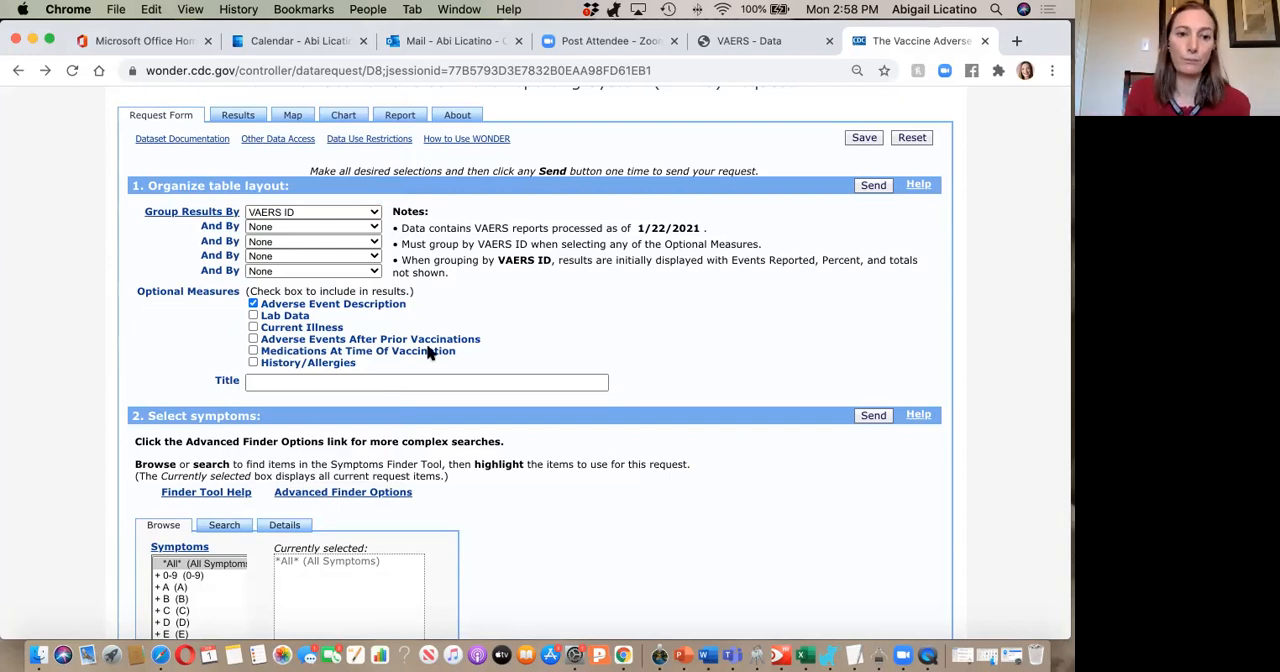
Check the vaccine product selection and look over the location, age, gender and event characteristics filters.
scroll(428, 352, down, 2)
scroll(428, 352, down, 10)
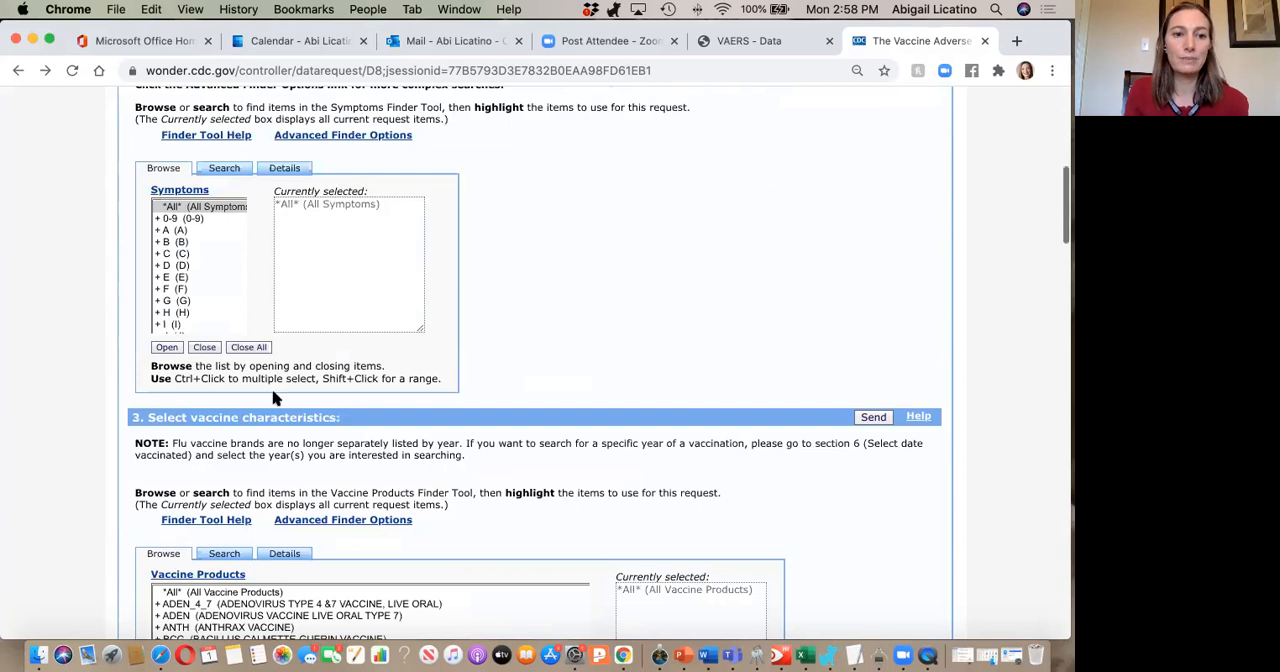
scroll(274, 397, down, 5)
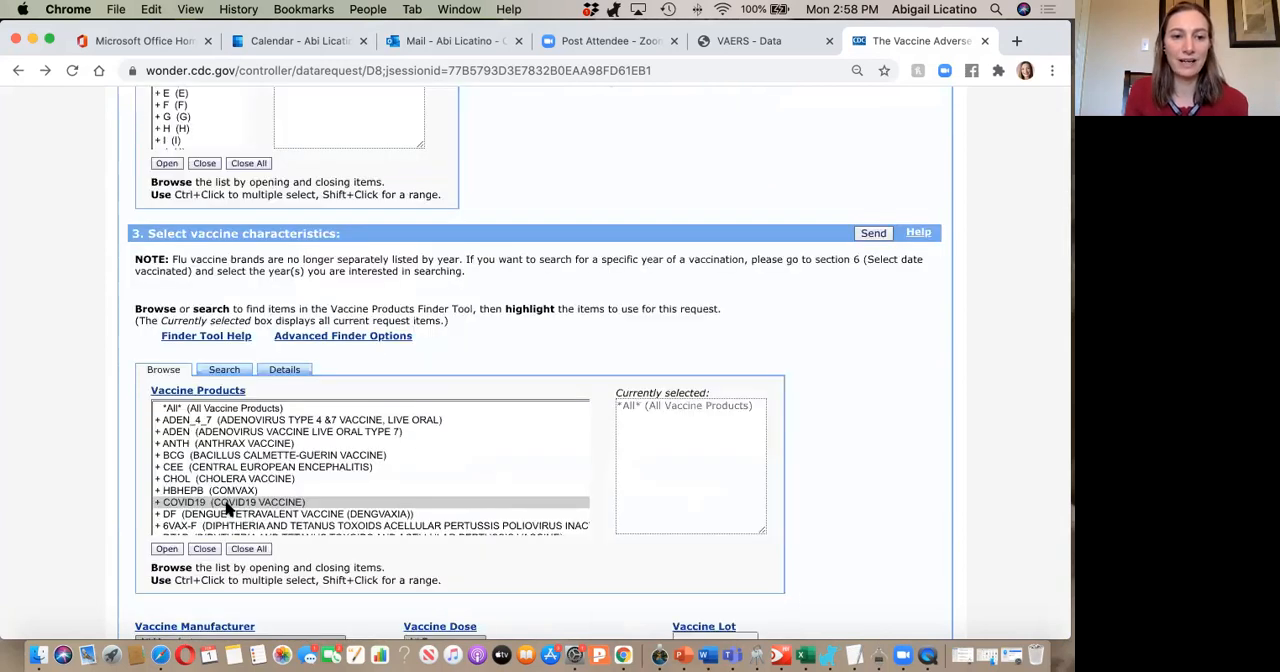
scroll(228, 510, down, 3)
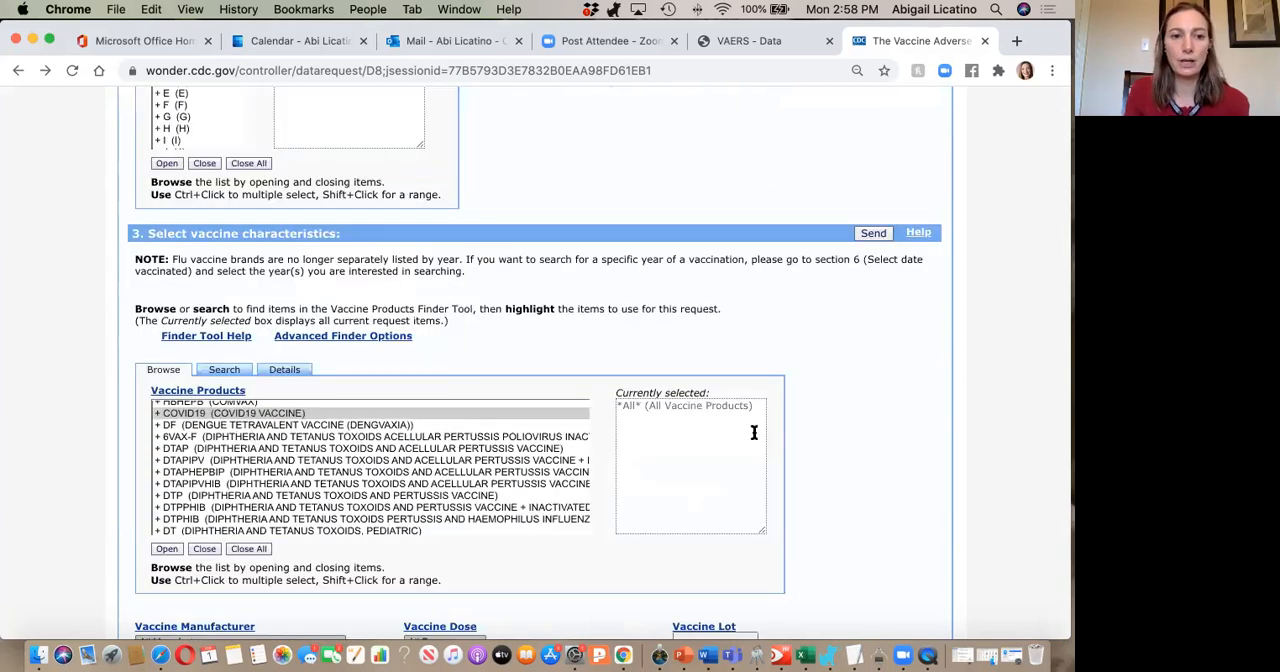
scroll(754, 432, down, 7)
scroll(214, 323, down, 4)
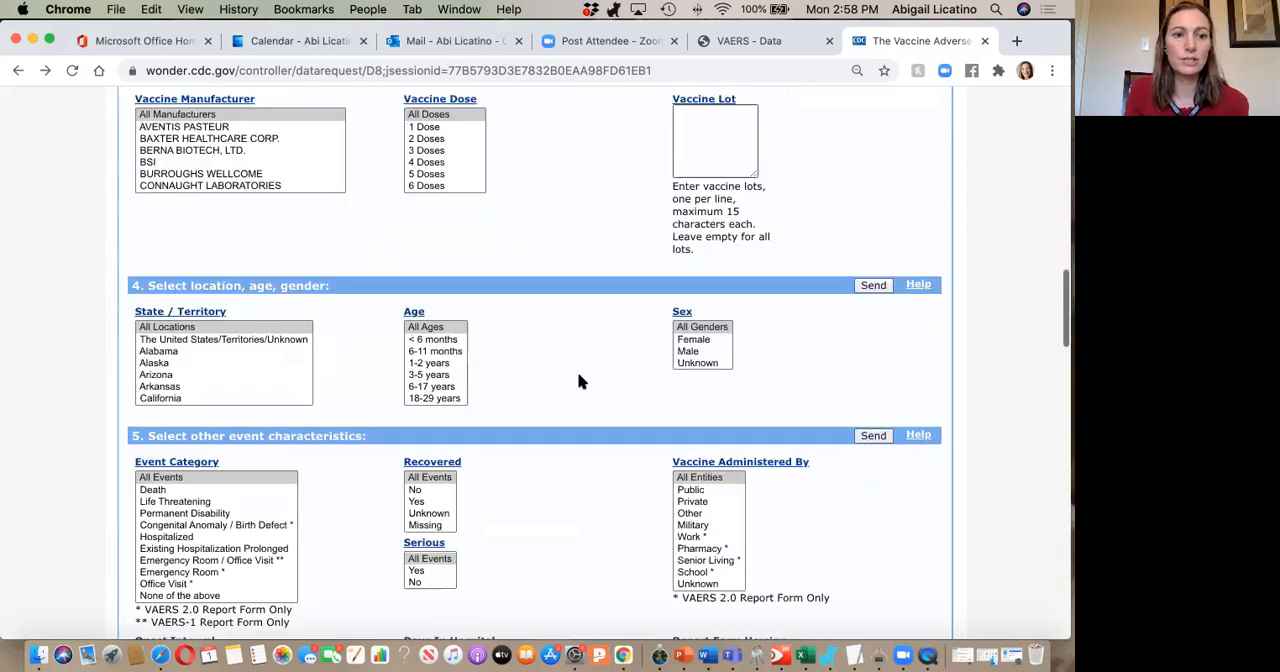
scroll(577, 390, down, 3)
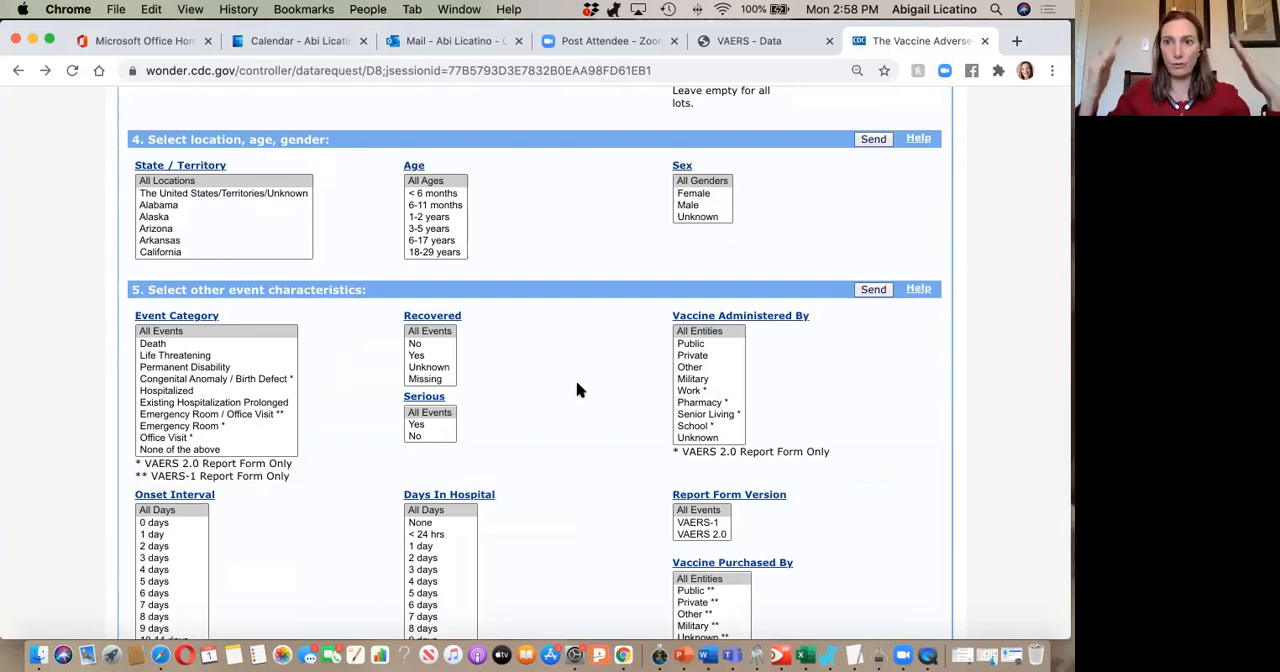
Limit the event category to Death and send the VAERS request.
click(150, 345)
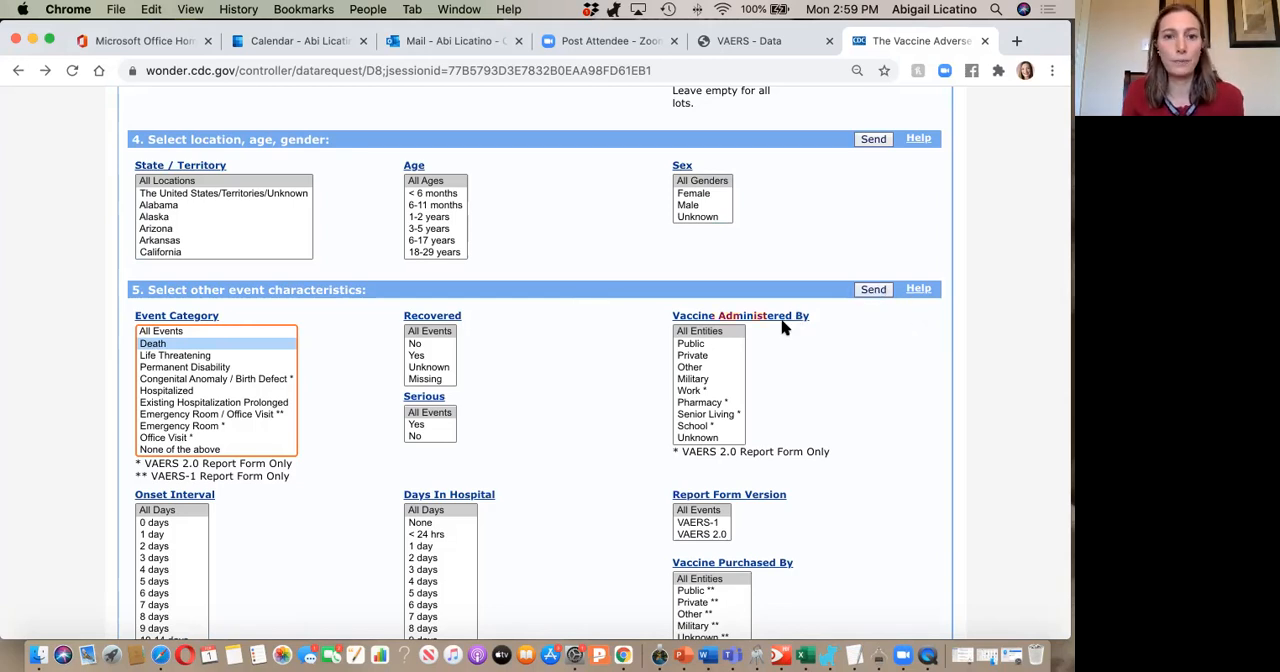
scroll(786, 326, down, 3)
scroll(840, 290, up, 2)
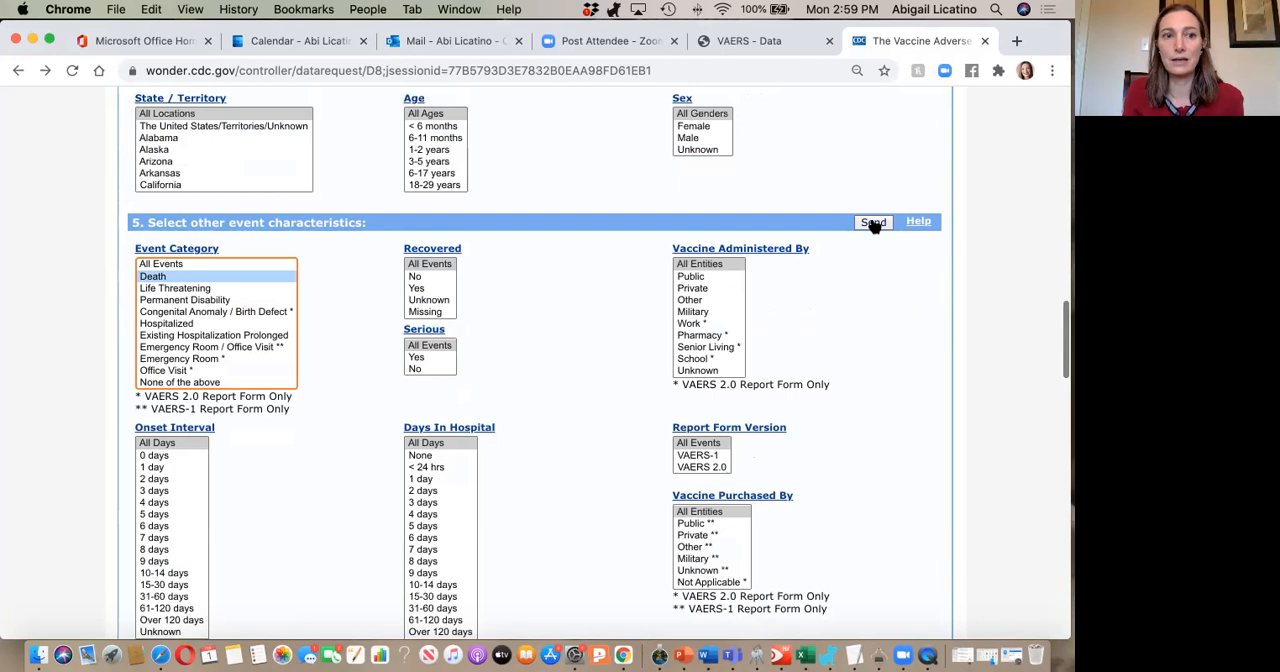
click(873, 222)
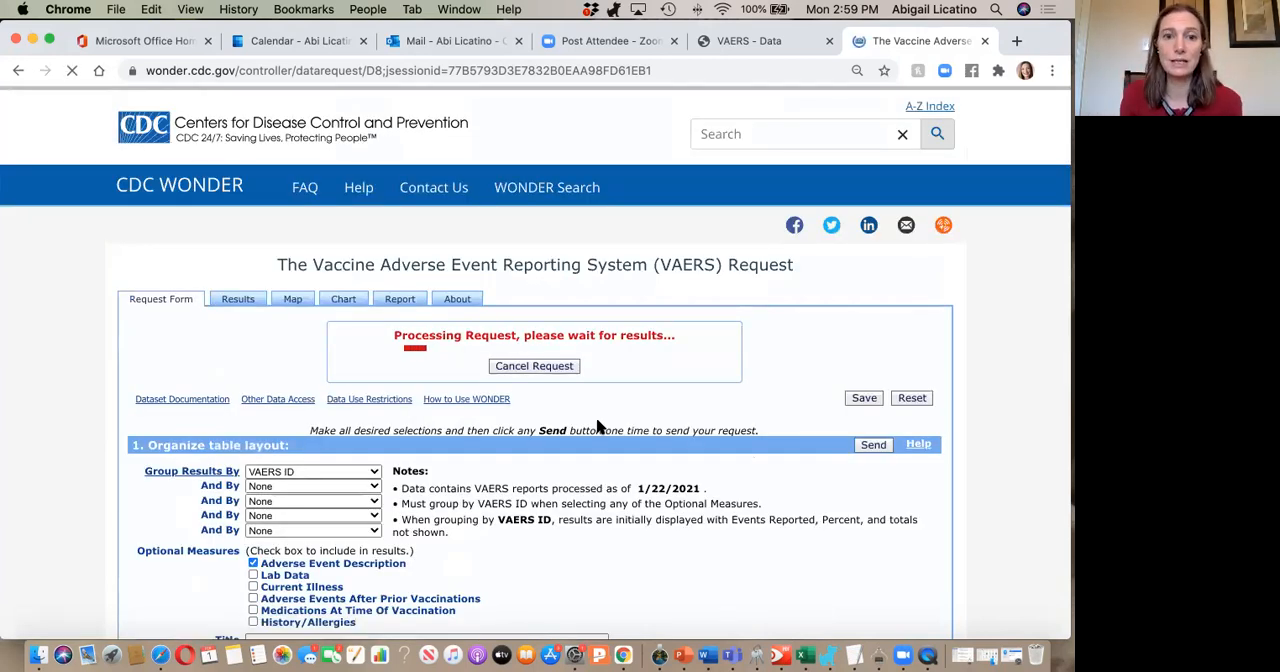
Look through the death reports by VAERS ID and read across their adverse event descriptions.
scroll(762, 438, down, 2)
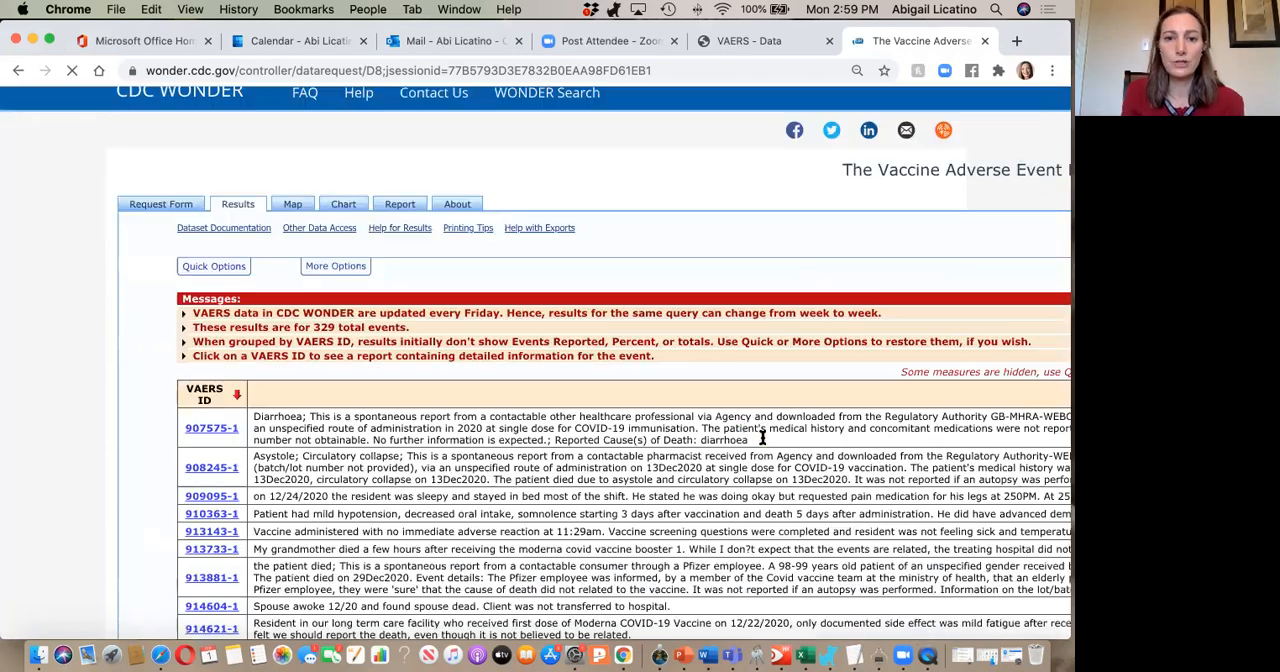
scroll(740, 425, down, 2)
scroll(740, 425, right, 5)
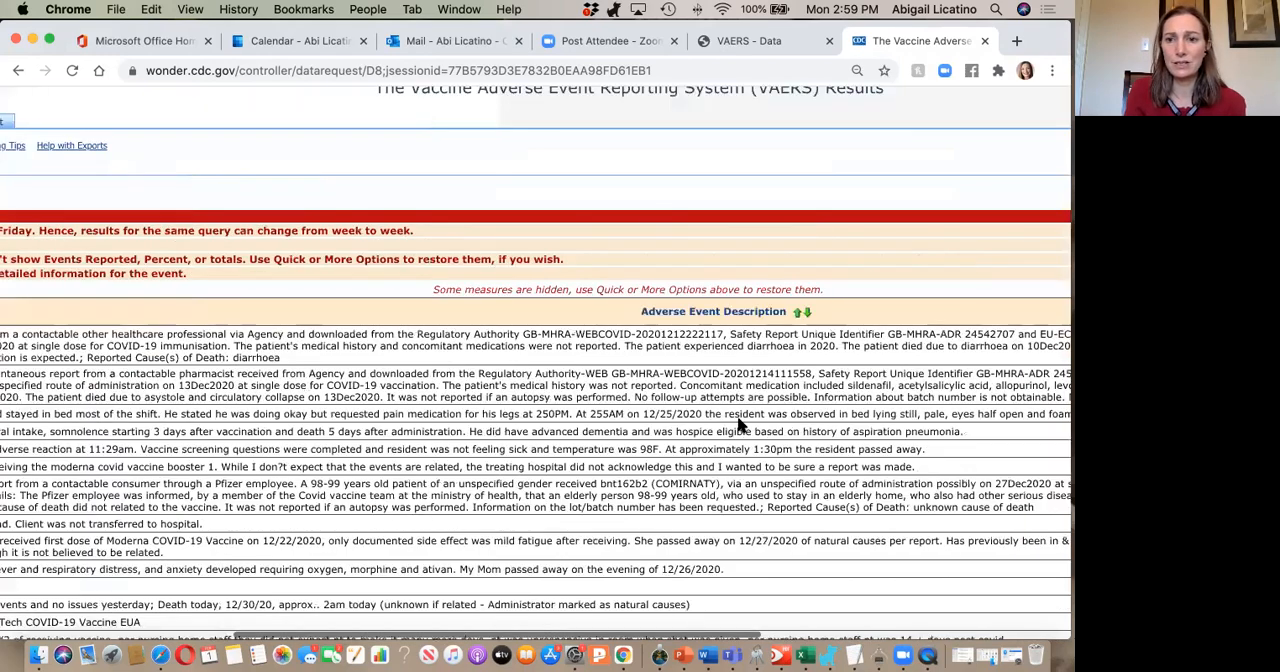
scroll(740, 425, right, 3)
scroll(740, 425, right, 3)
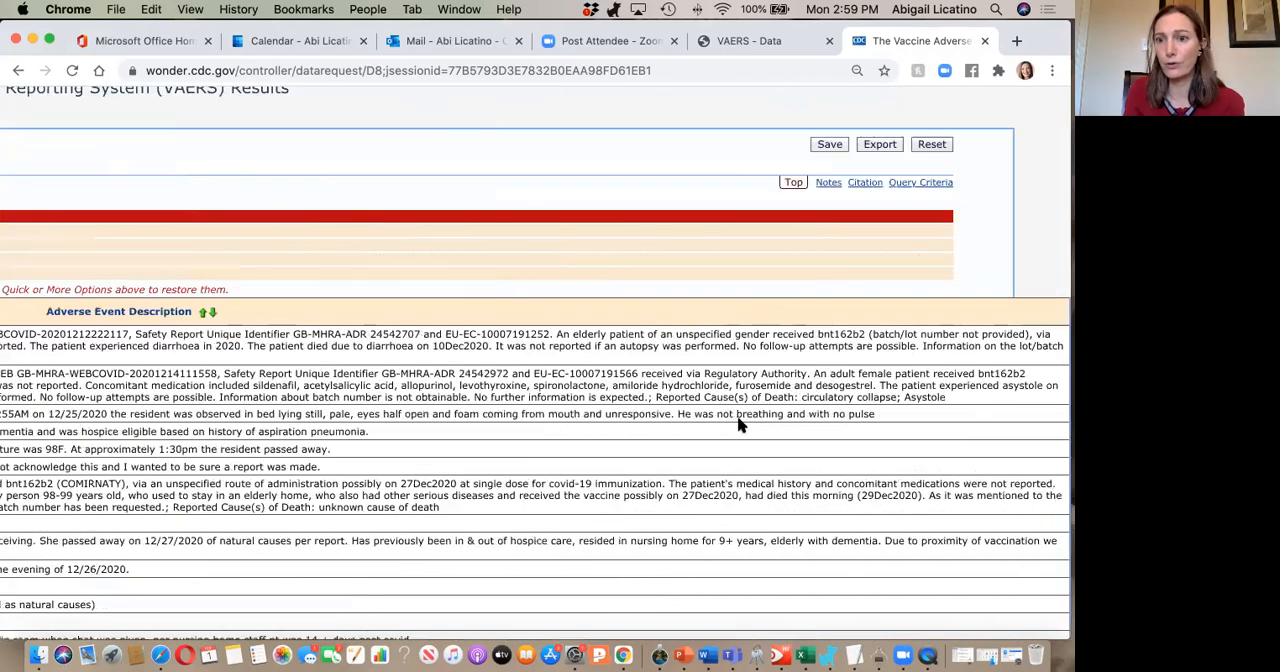
scroll(740, 425, left, 9)
scroll(740, 425, left, 1)
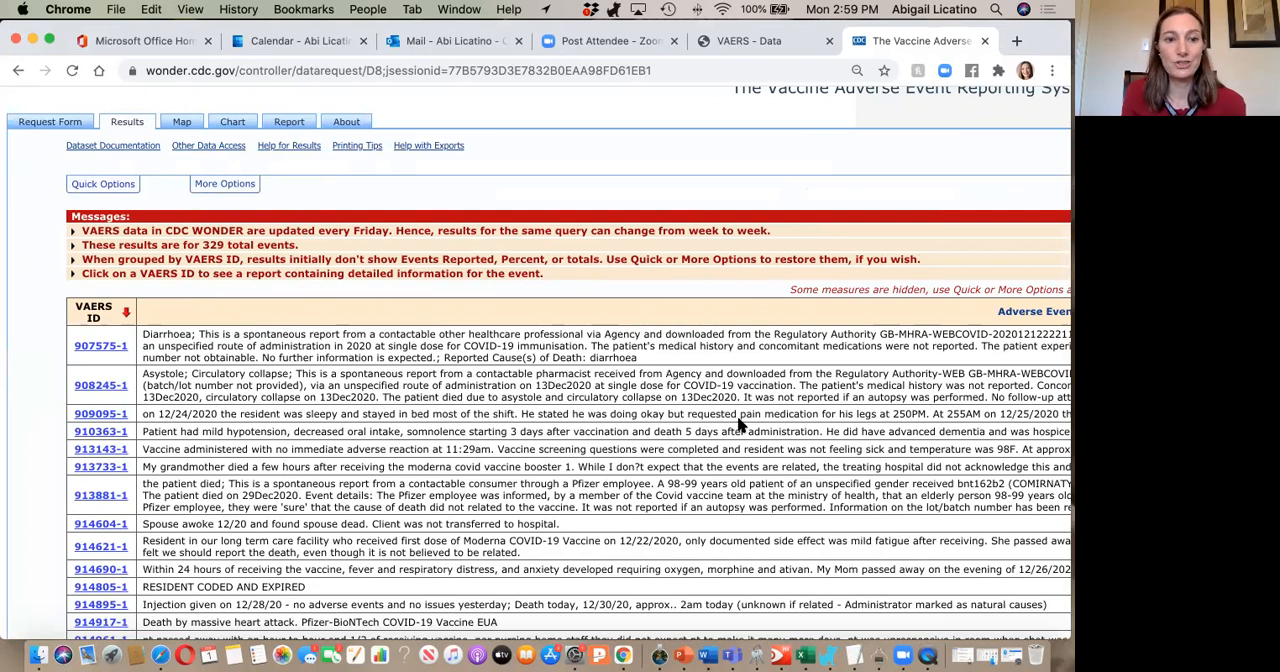
scroll(740, 425, down, 1)
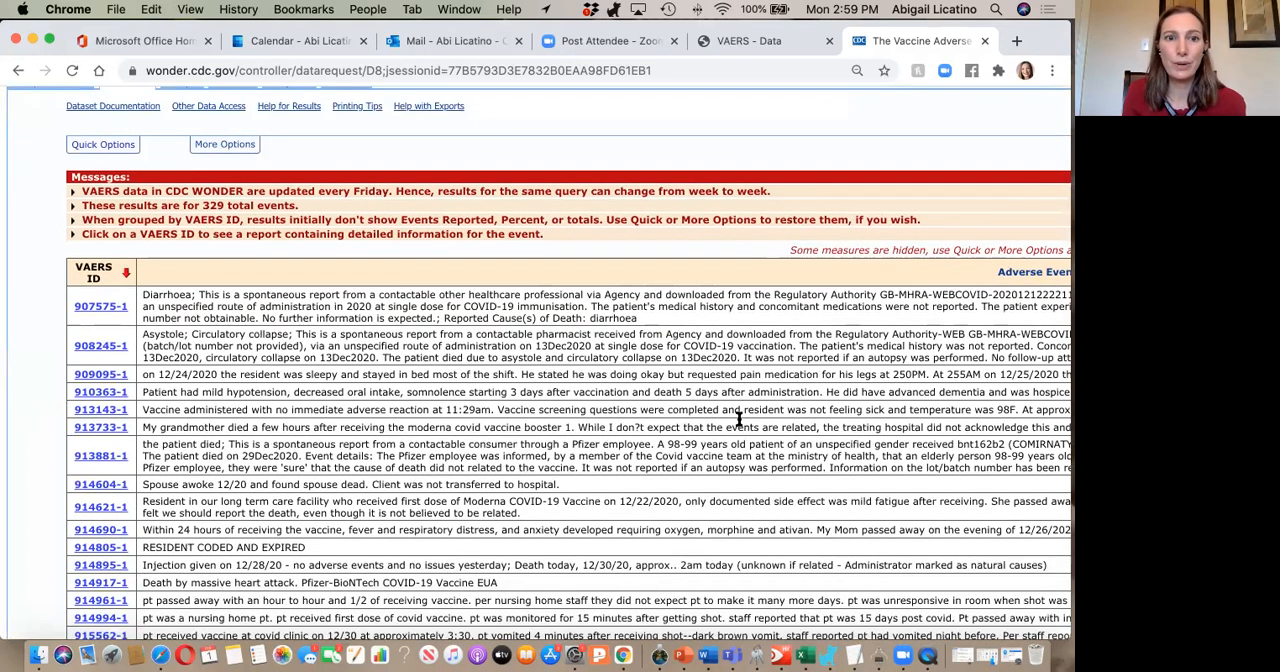
scroll(740, 418, down, 1)
scroll(740, 420, down, 4)
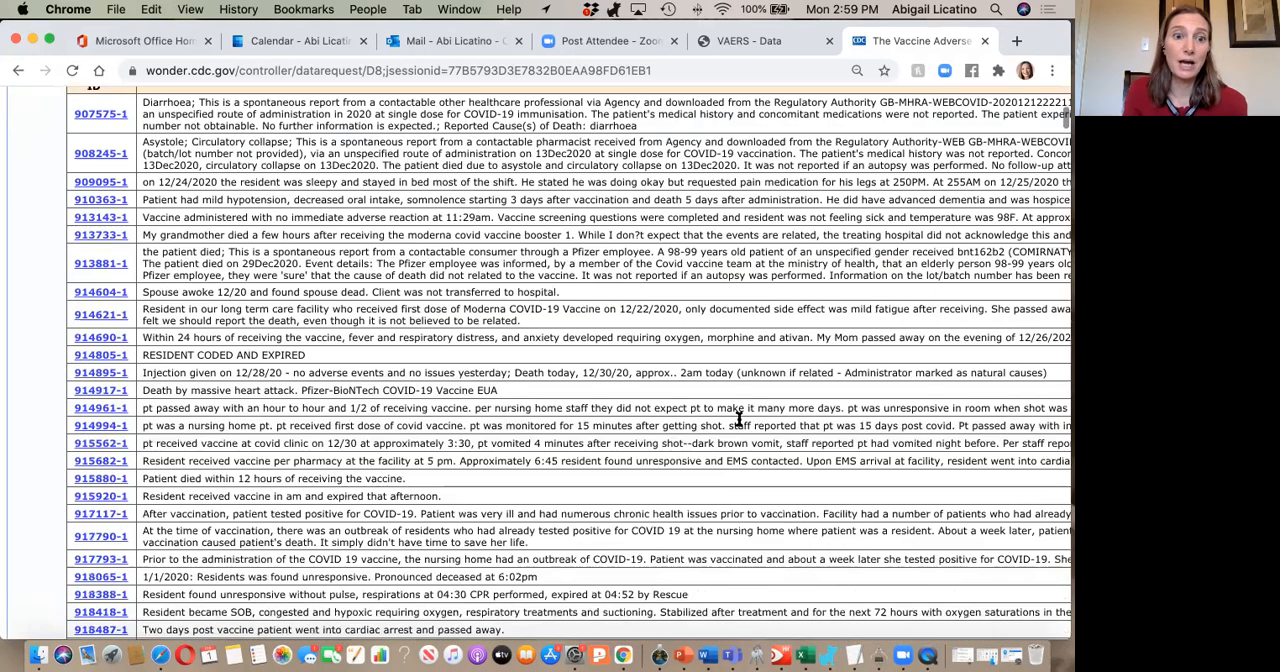
scroll(321, 313, up, 1)
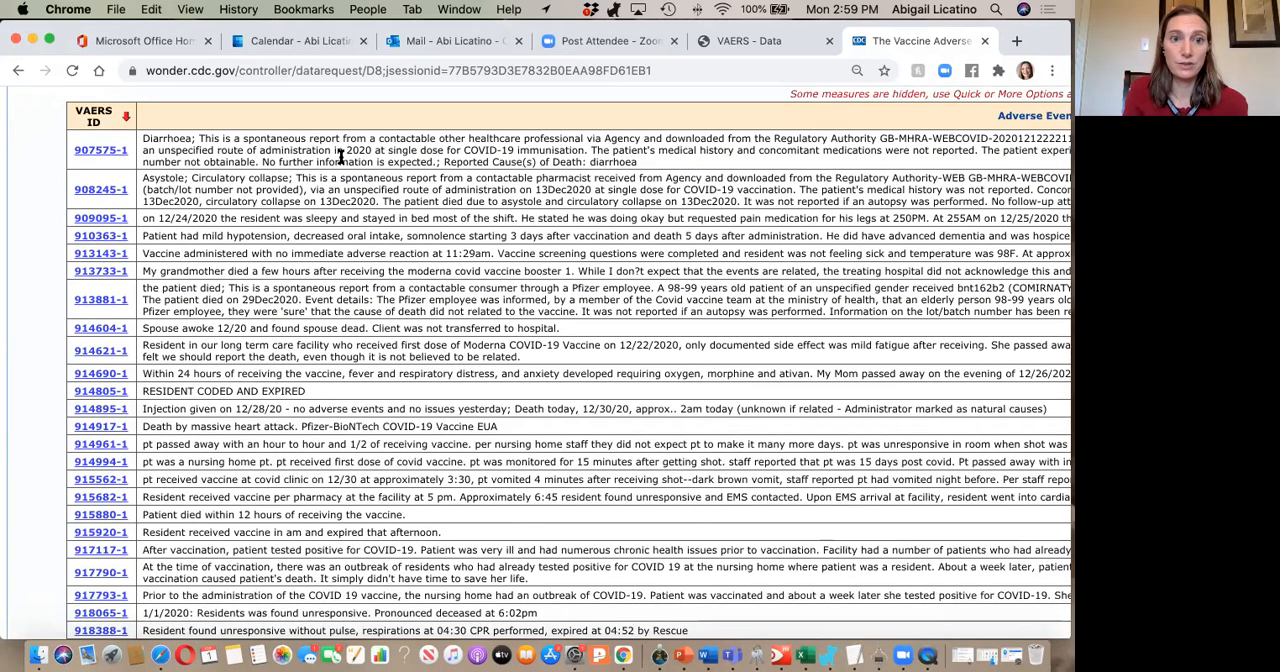
scroll(372, 282, down, 8)
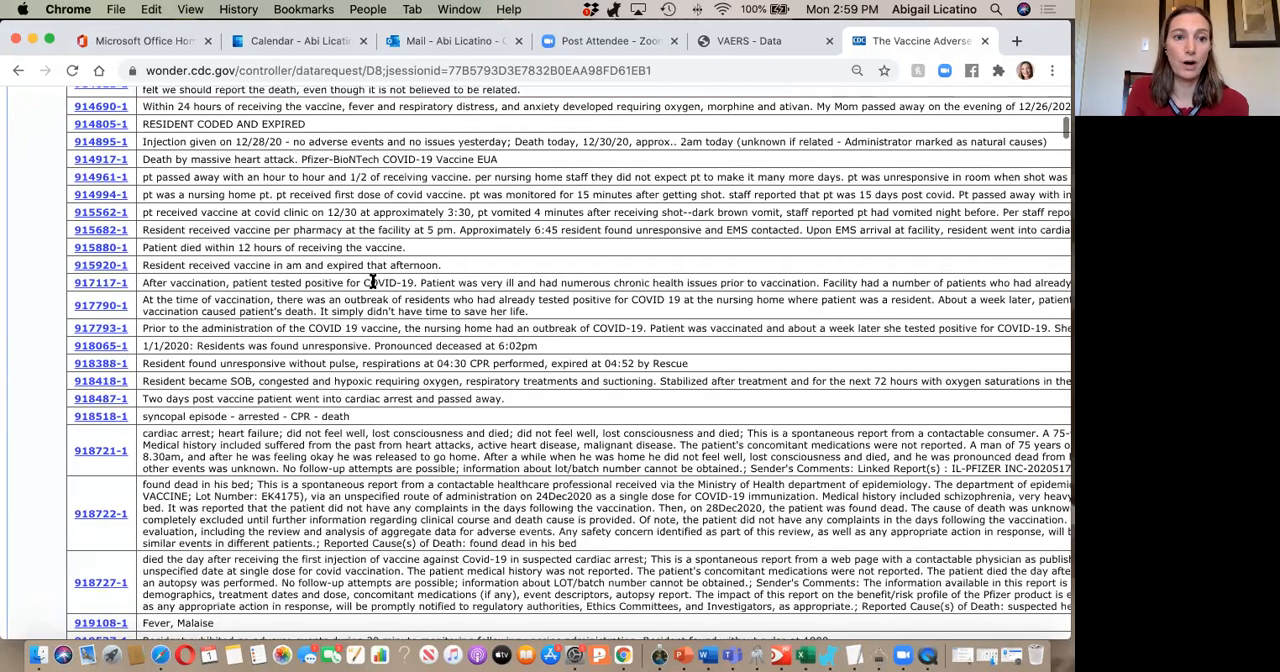
scroll(372, 288, down, 2)
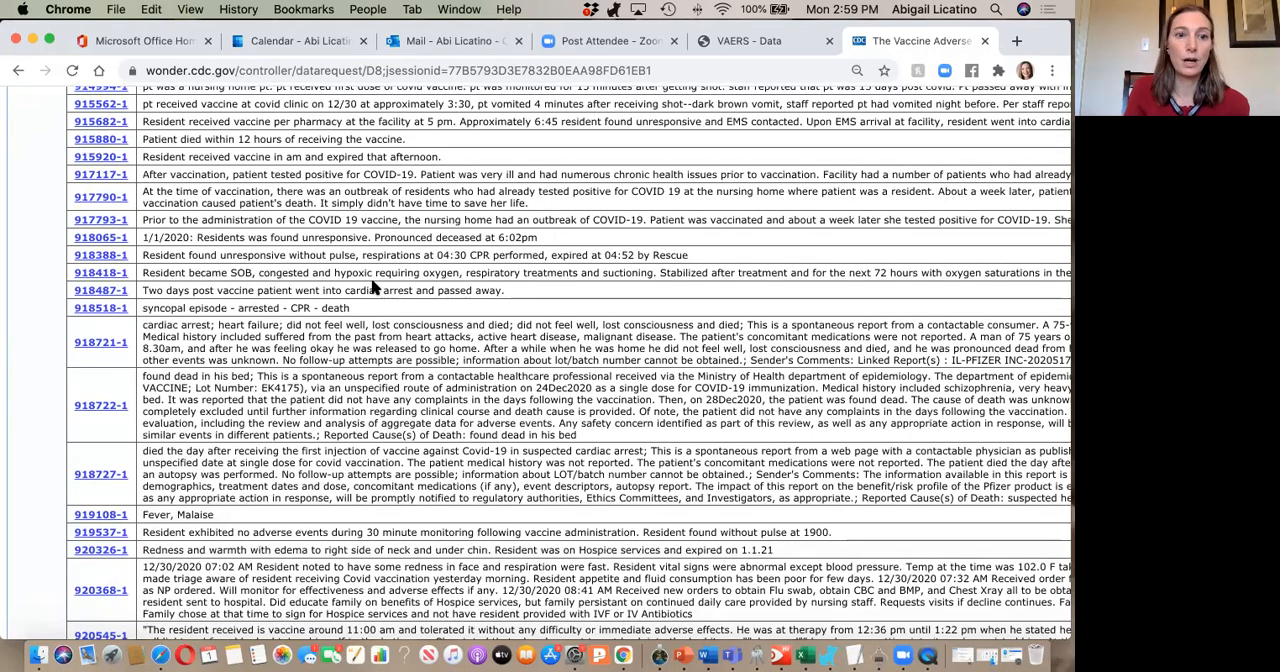
scroll(372, 288, up, 5)
scroll(372, 288, up, 20)
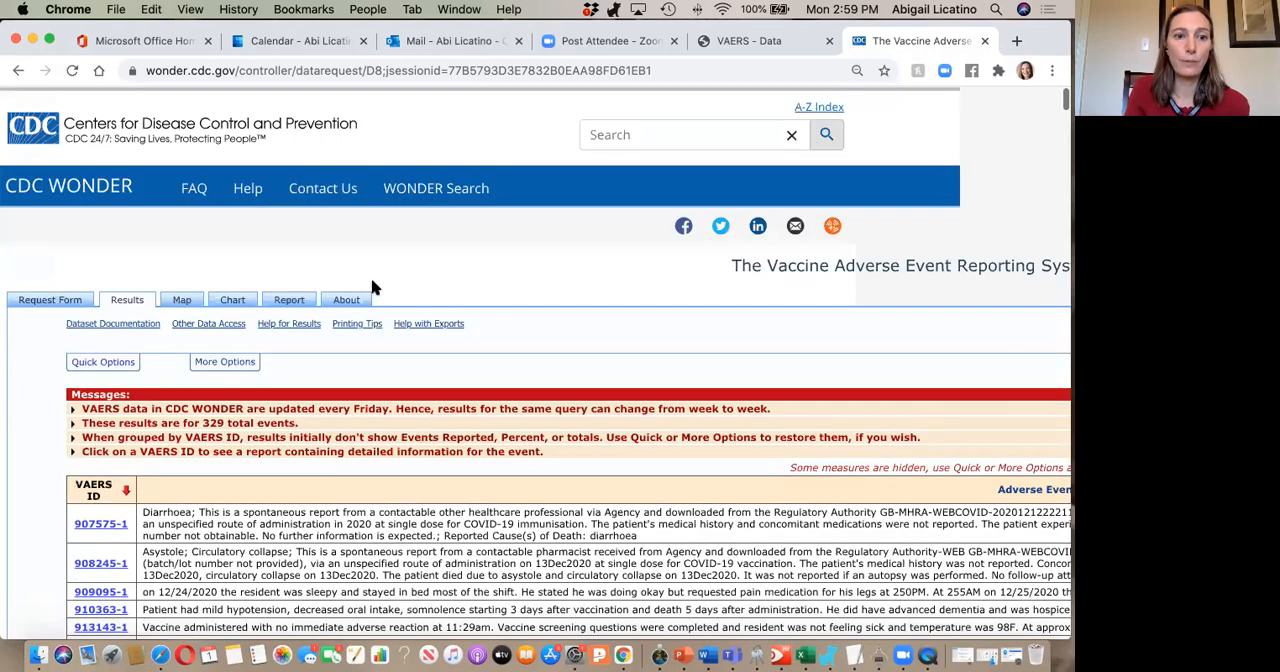
scroll(225, 343, down, 2)
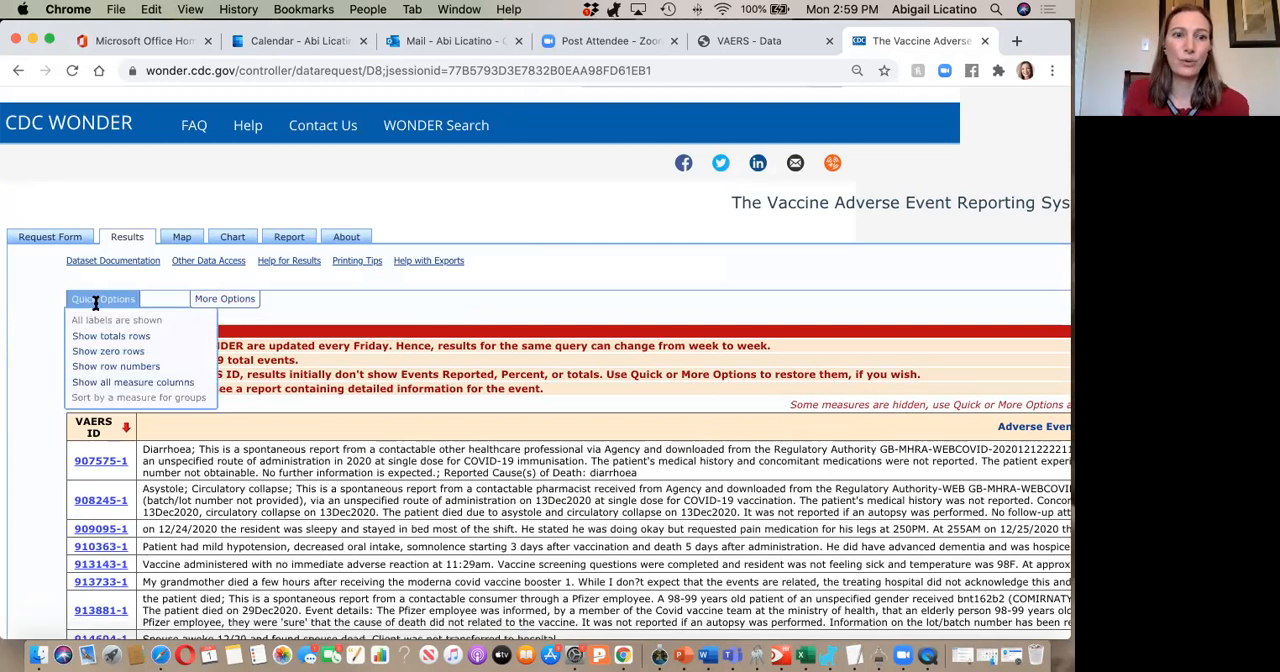
Return to the request form, change the event category to Congenital Anomaly / Birth Defect, and send the request.
click(18, 71)
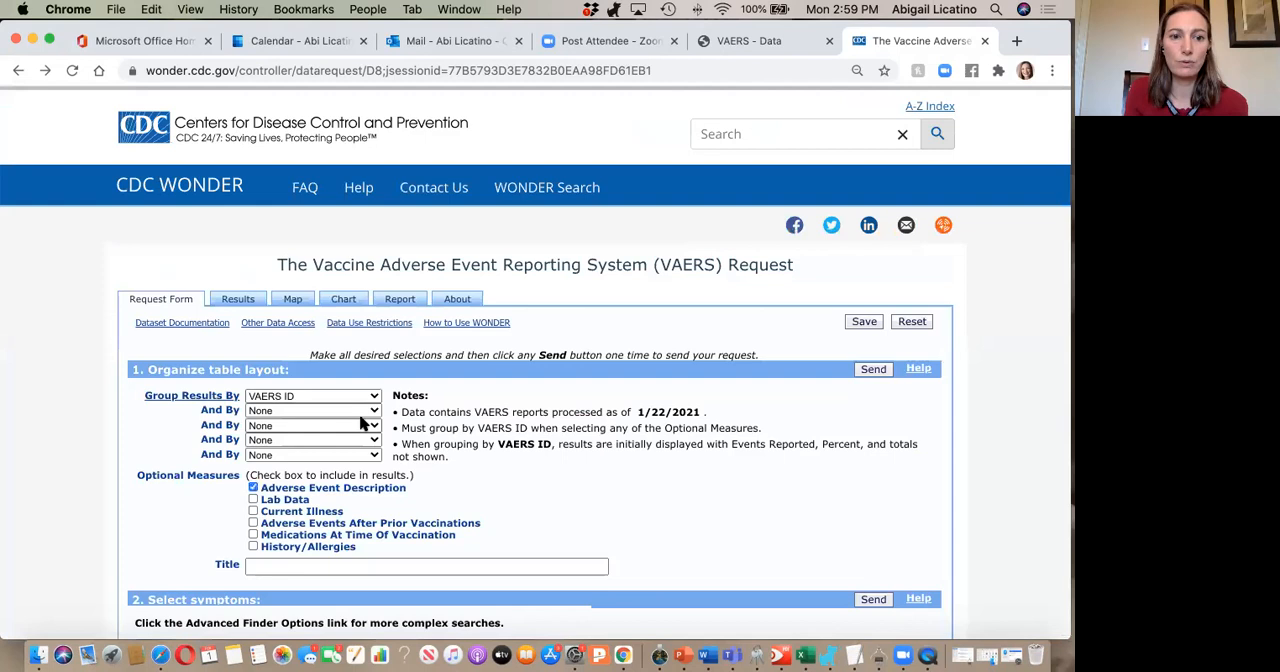
scroll(362, 424, down, 3)
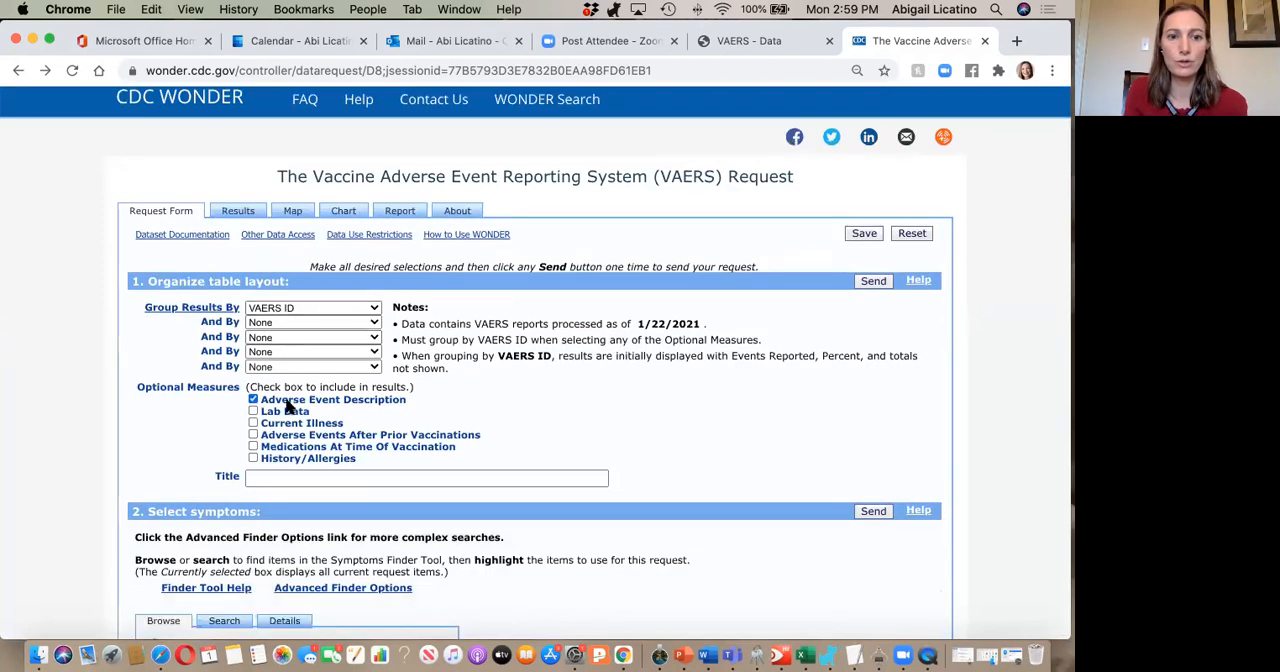
scroll(287, 405, down, 10)
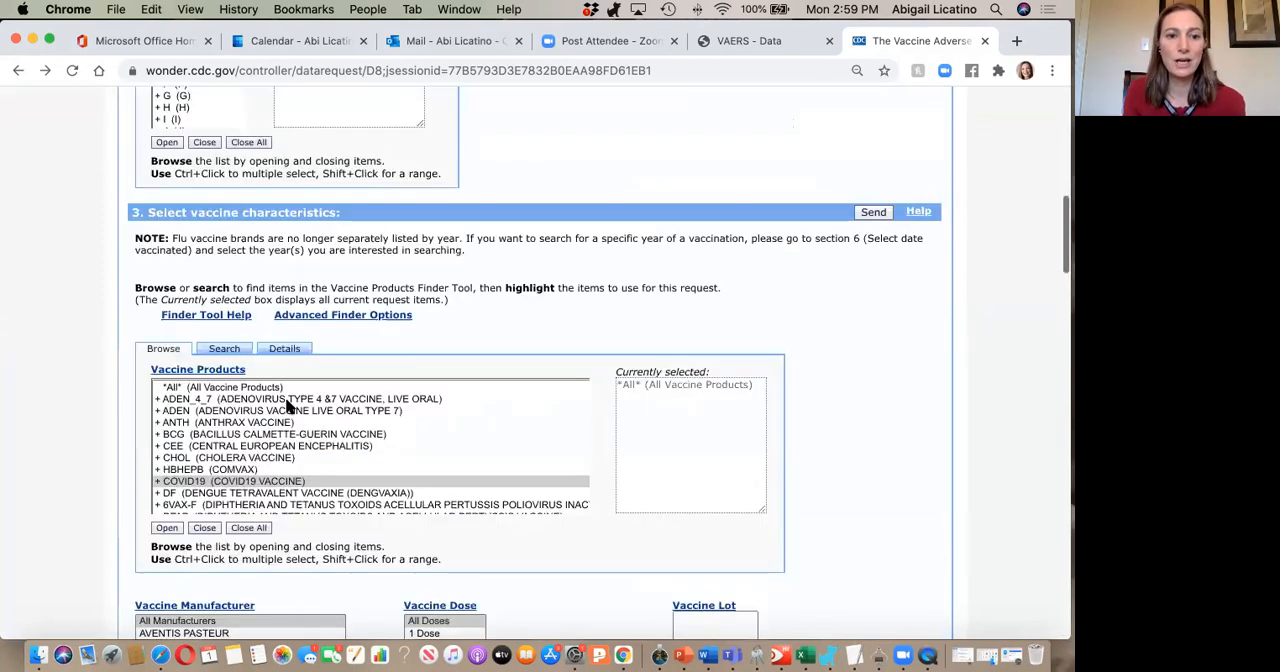
scroll(287, 405, down, 5)
scroll(362, 377, up, 4)
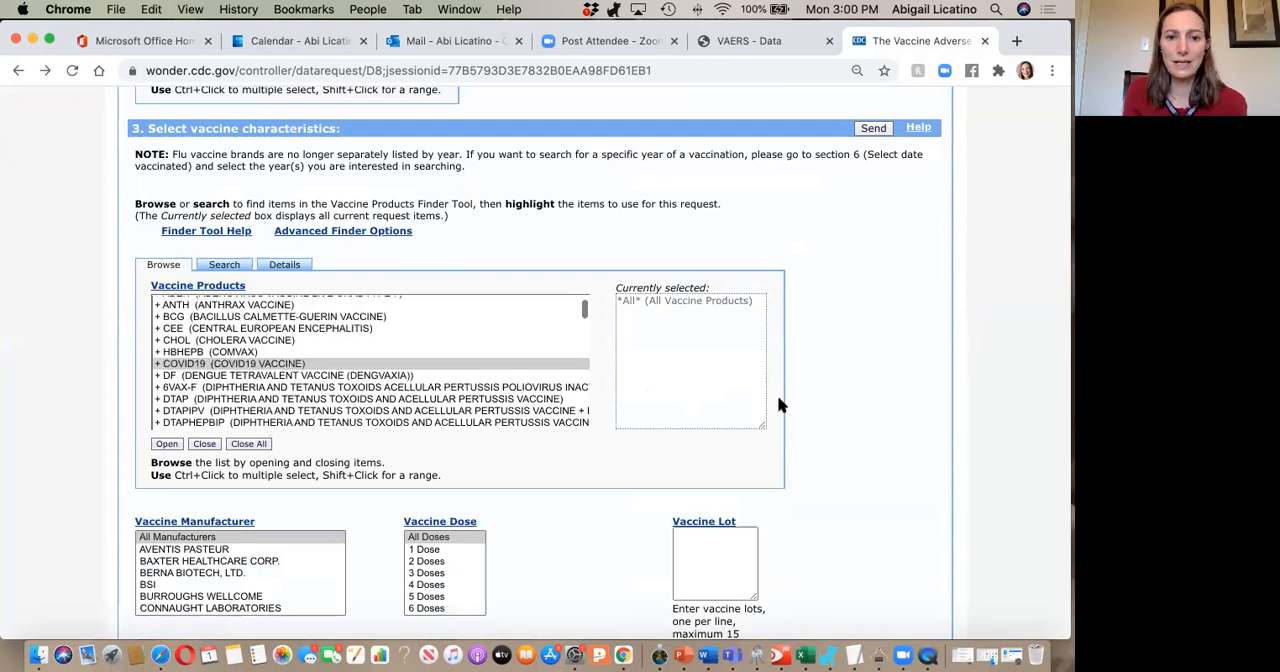
scroll(367, 435, down, 8)
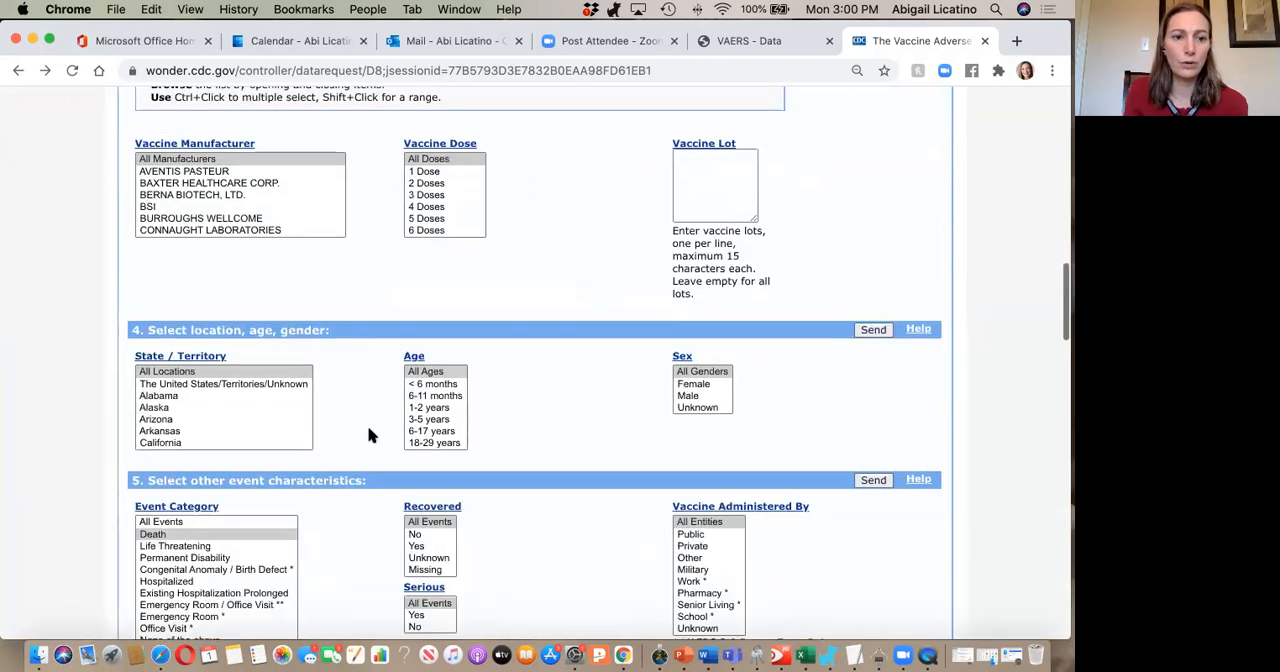
scroll(367, 435, down, 3)
click(196, 430)
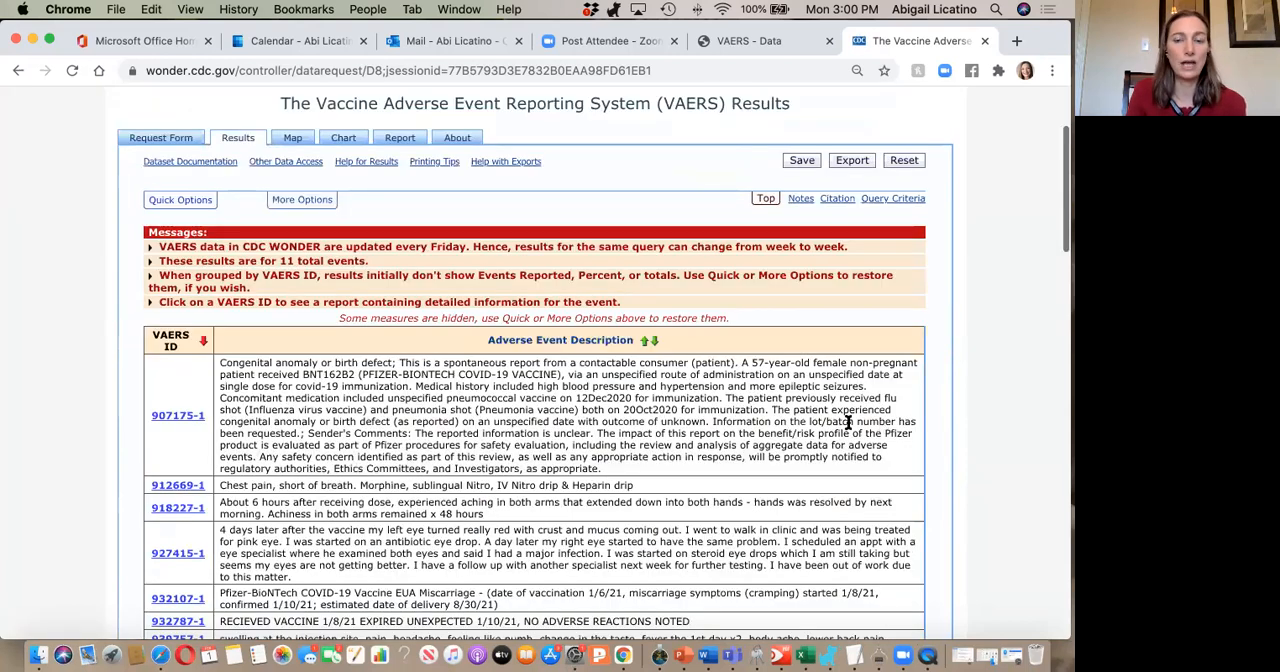
Title the birth defect results table "Birth Defects Fe 1 2021" and apply the change to the table.
scroll(560, 365, down, 4)
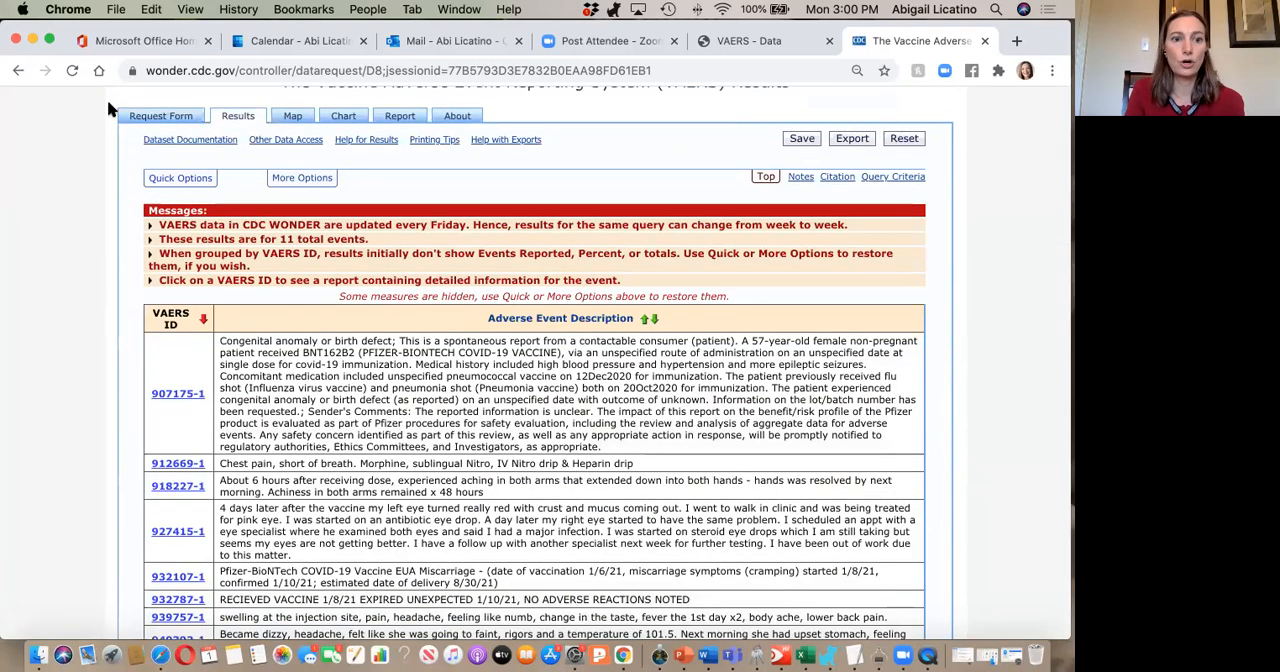
scroll(211, 157, up, 2)
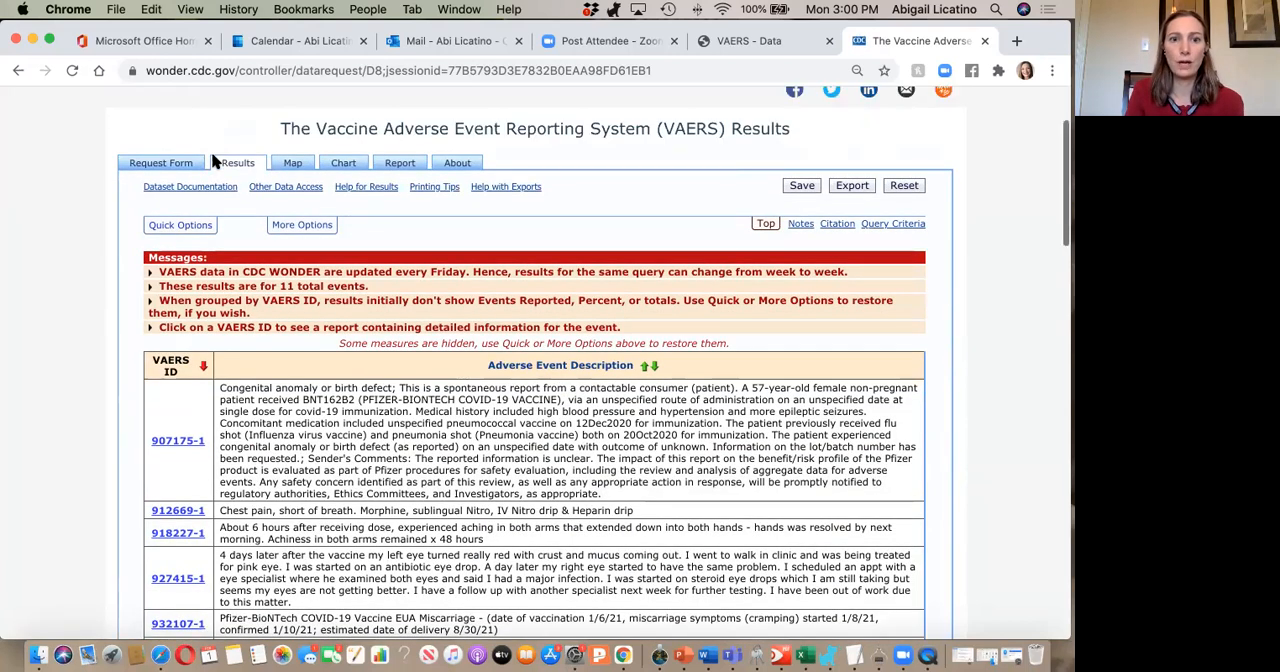
click(313, 224)
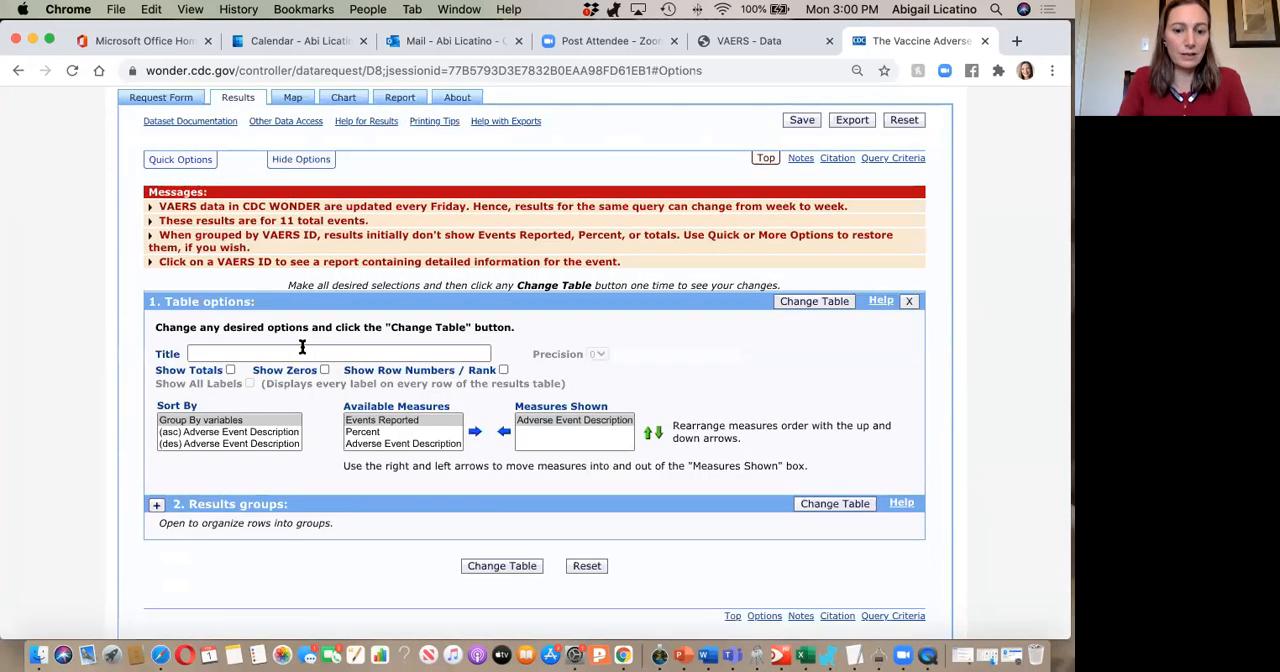
click(302, 349)
text(Birth Defects )
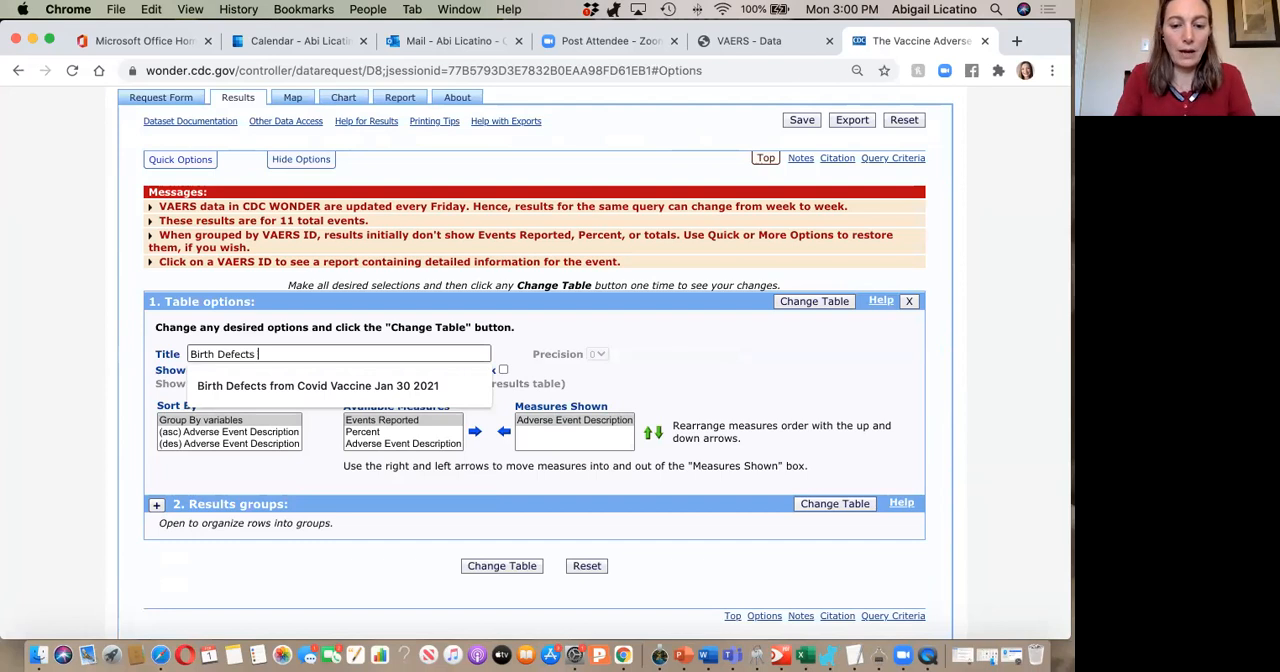
text(Fe 1 2021)
click(496, 519)
click(520, 568)
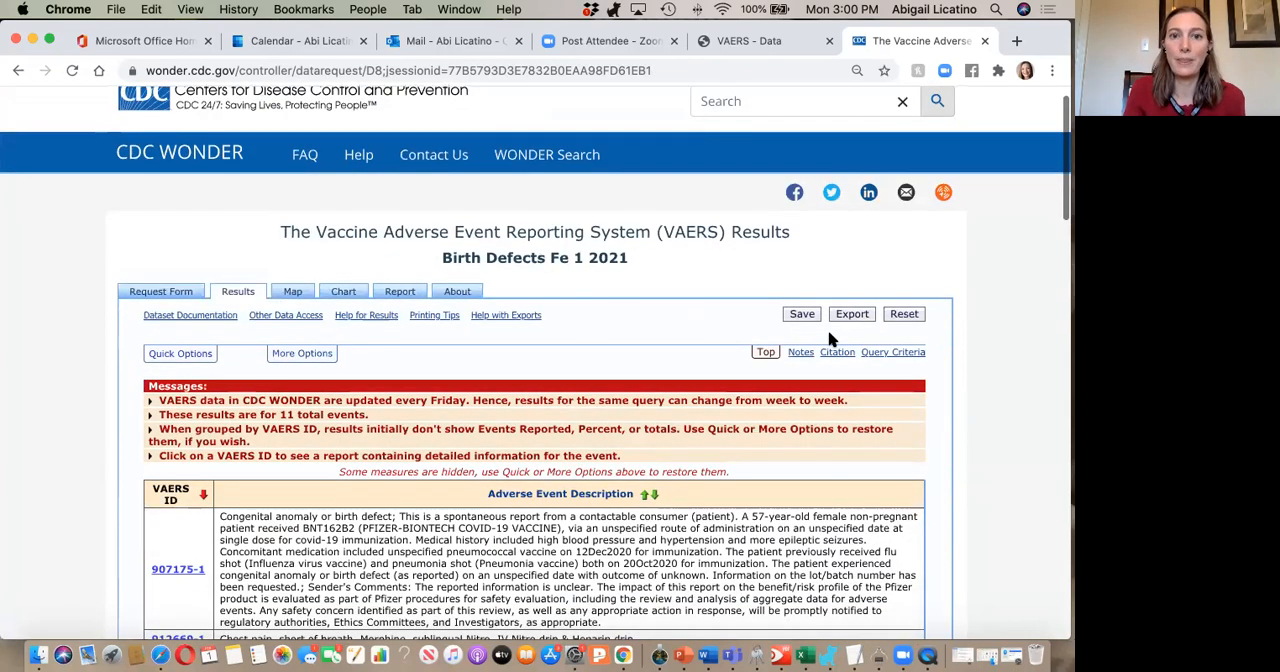
Read through the birth defect reports' adverse event descriptions and the caveats in the notes below the table.
scroll(678, 151, down, 3)
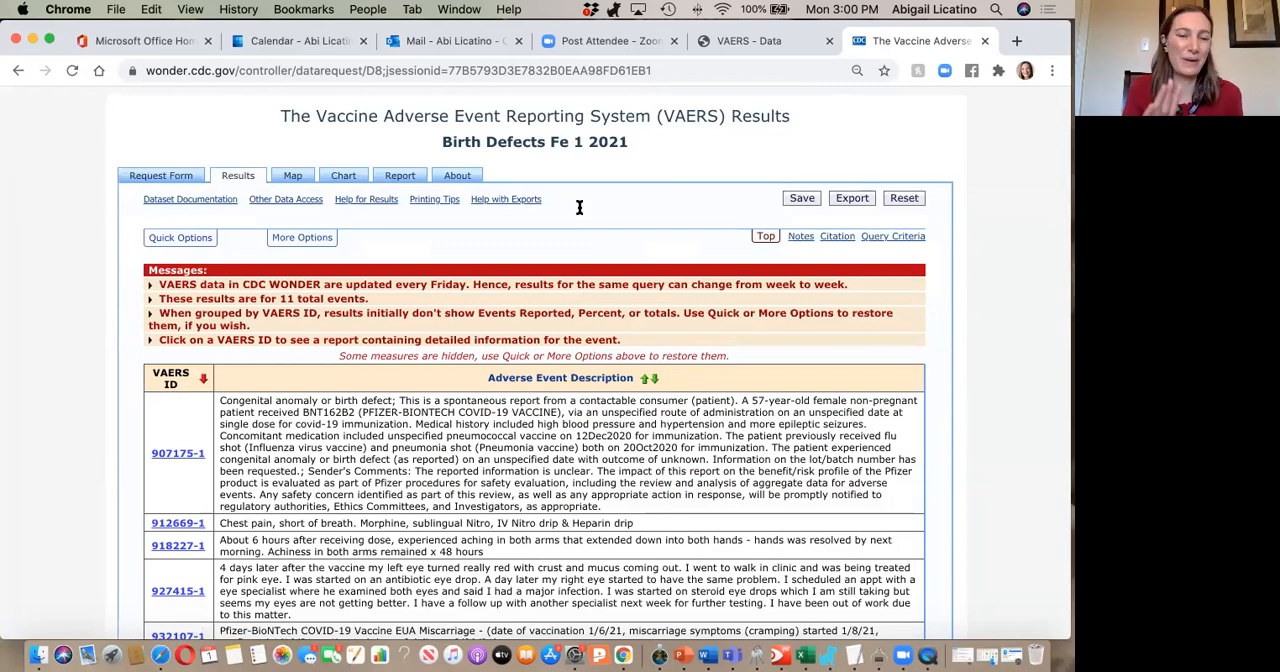
scroll(579, 207, down, 4)
scroll(579, 207, down, 2)
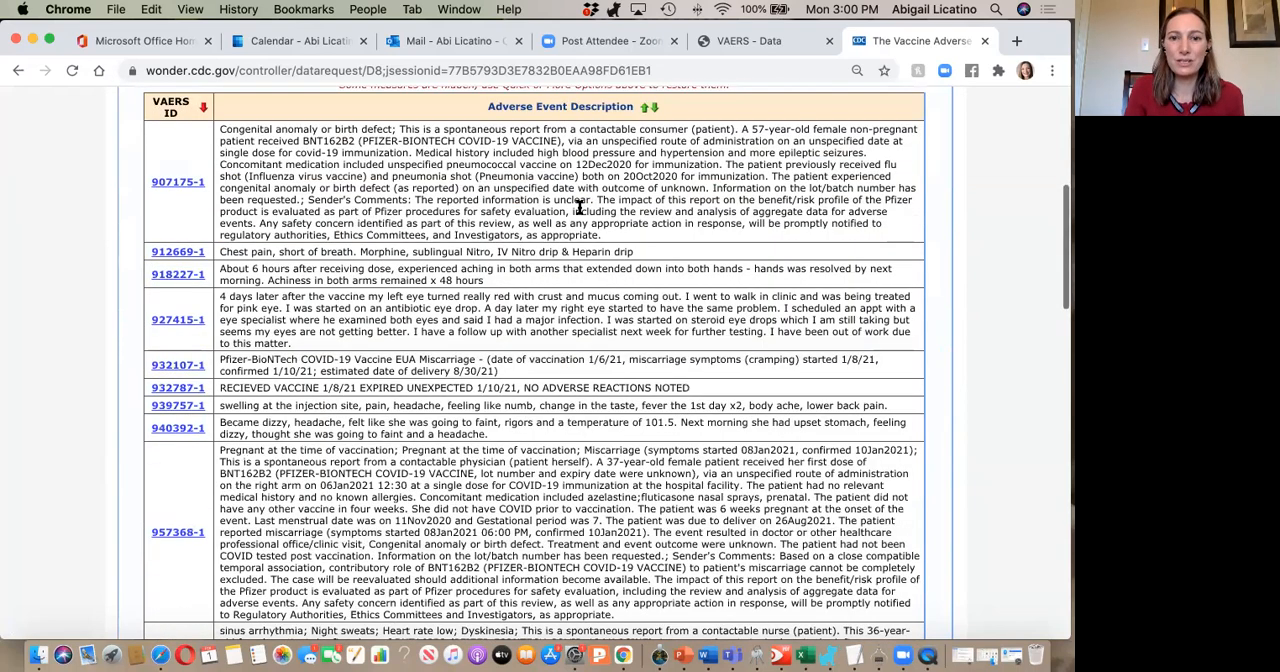
scroll(579, 207, down, 5)
scroll(579, 207, down, 9)
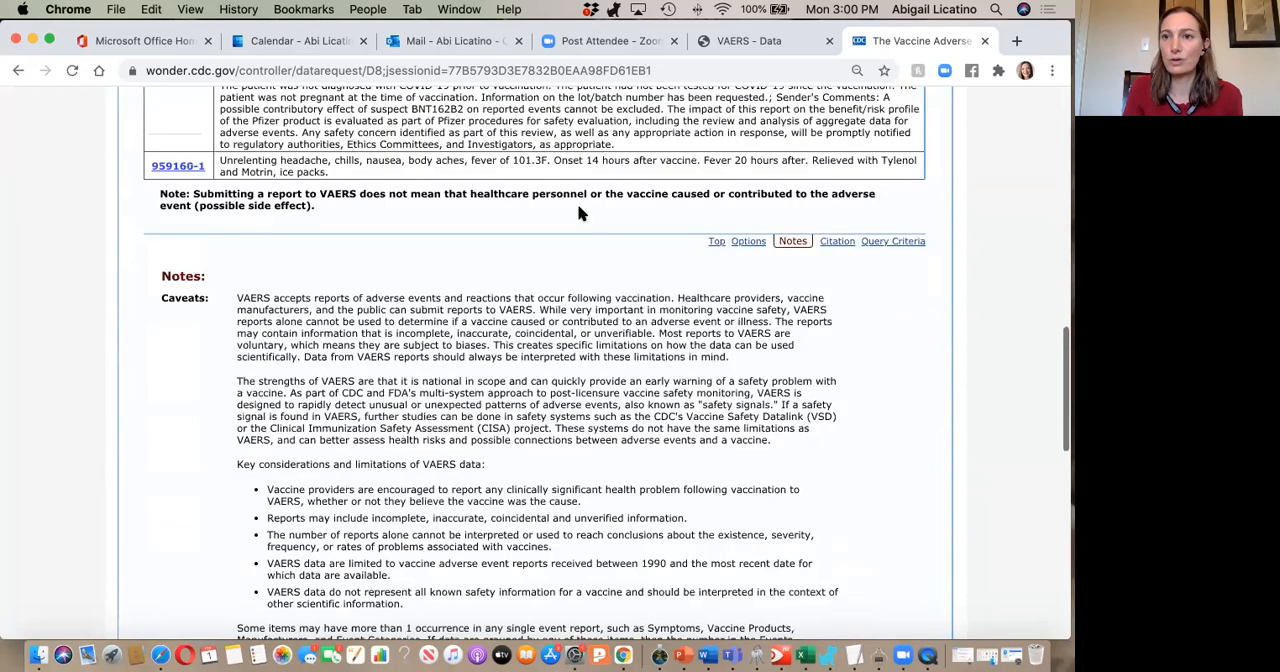
scroll(579, 207, up, 15)
scroll(580, 209, up, 5)
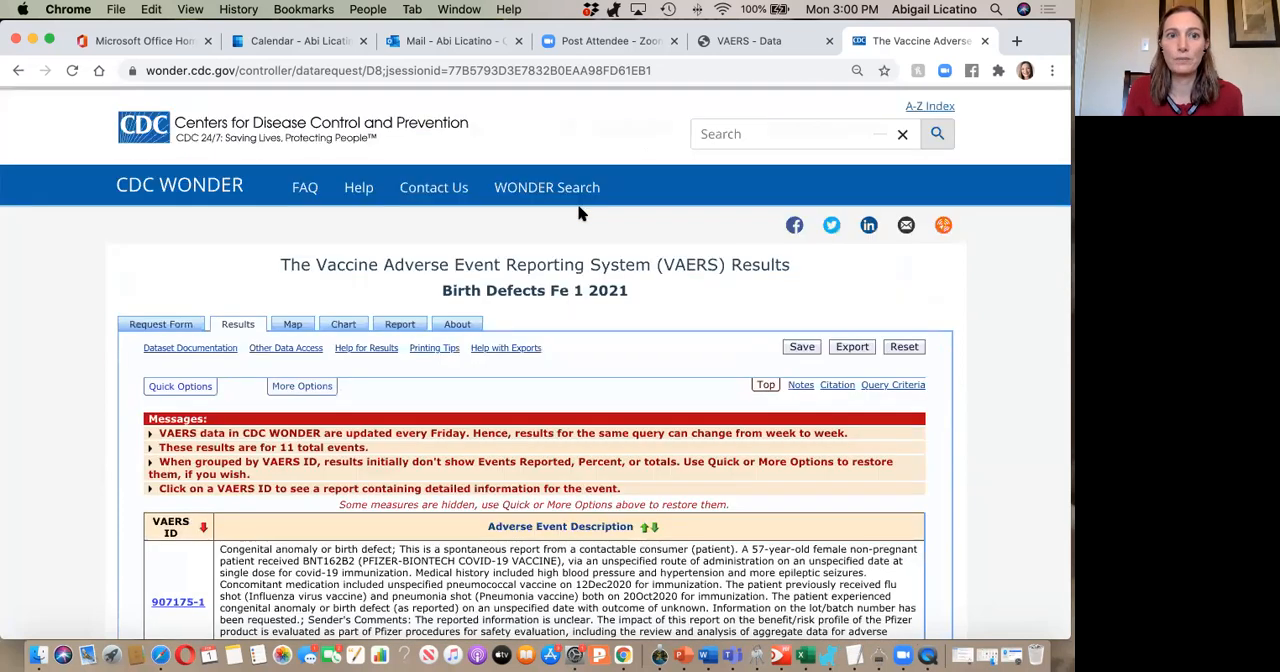
Return through the birth defect results pages to the VAERS request form.
click(17, 72)
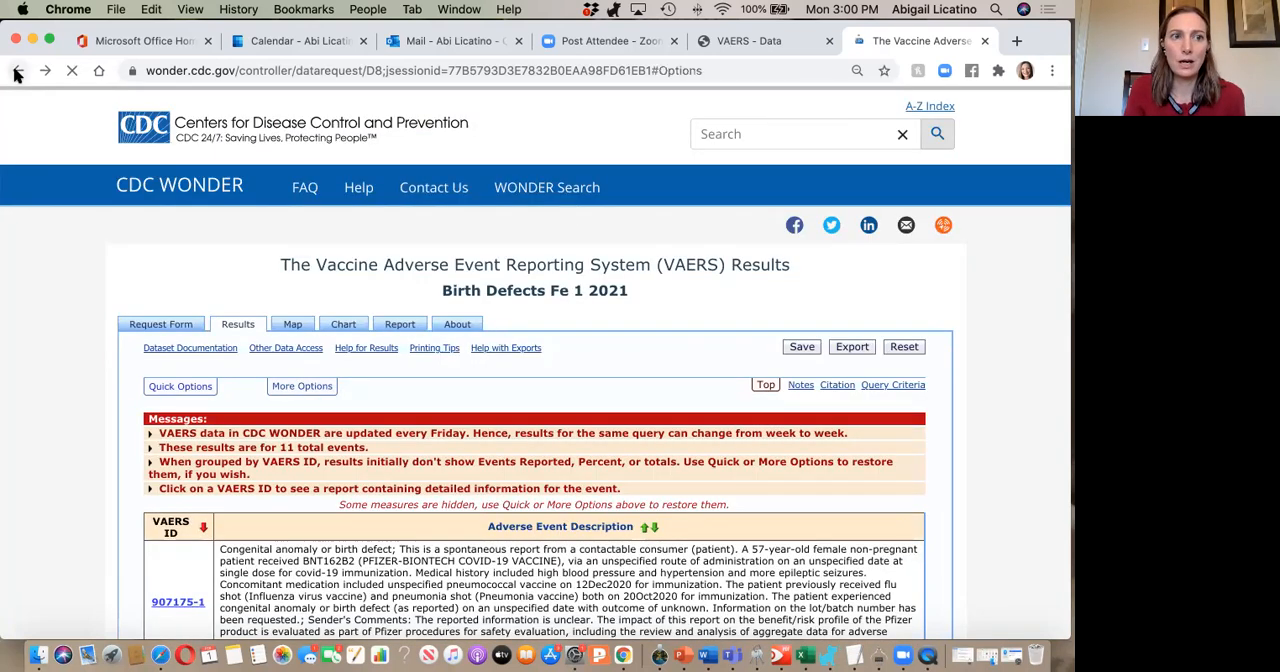
click(17, 72)
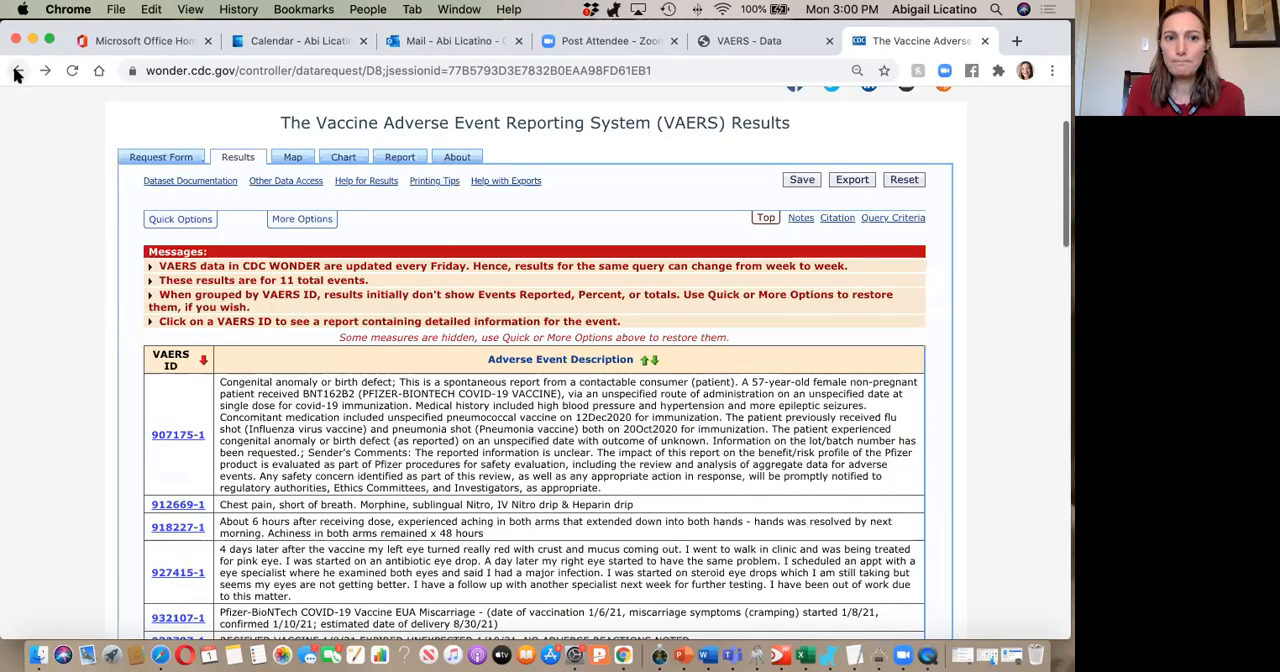
click(17, 72)
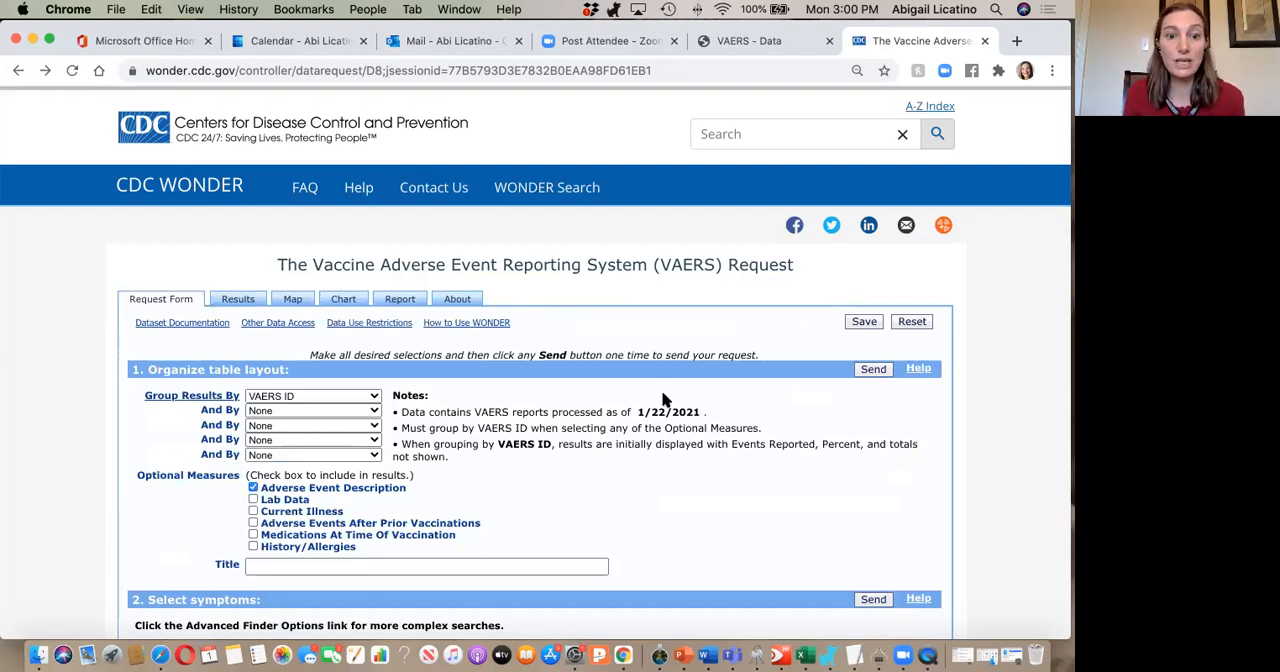
Look over the request form's symptom, vaccine, location, event characteristic, text search and date filters.
scroll(662, 398, down, 5)
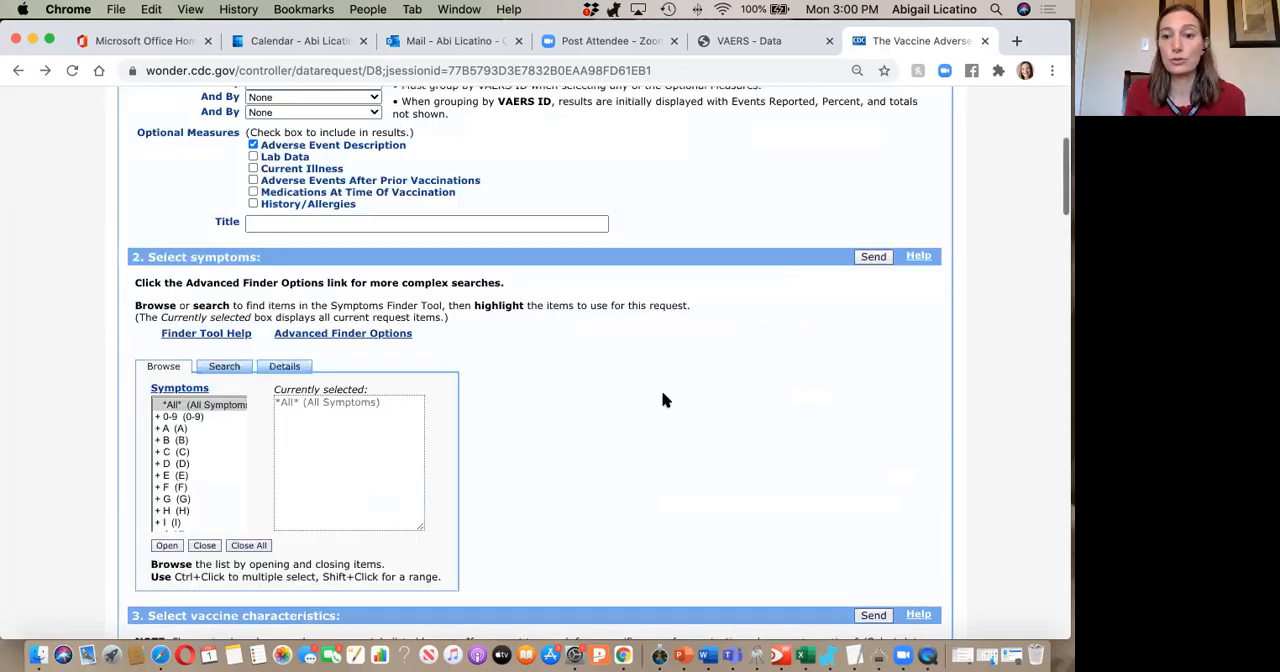
scroll(662, 398, down, 3)
scroll(700, 402, down, 3)
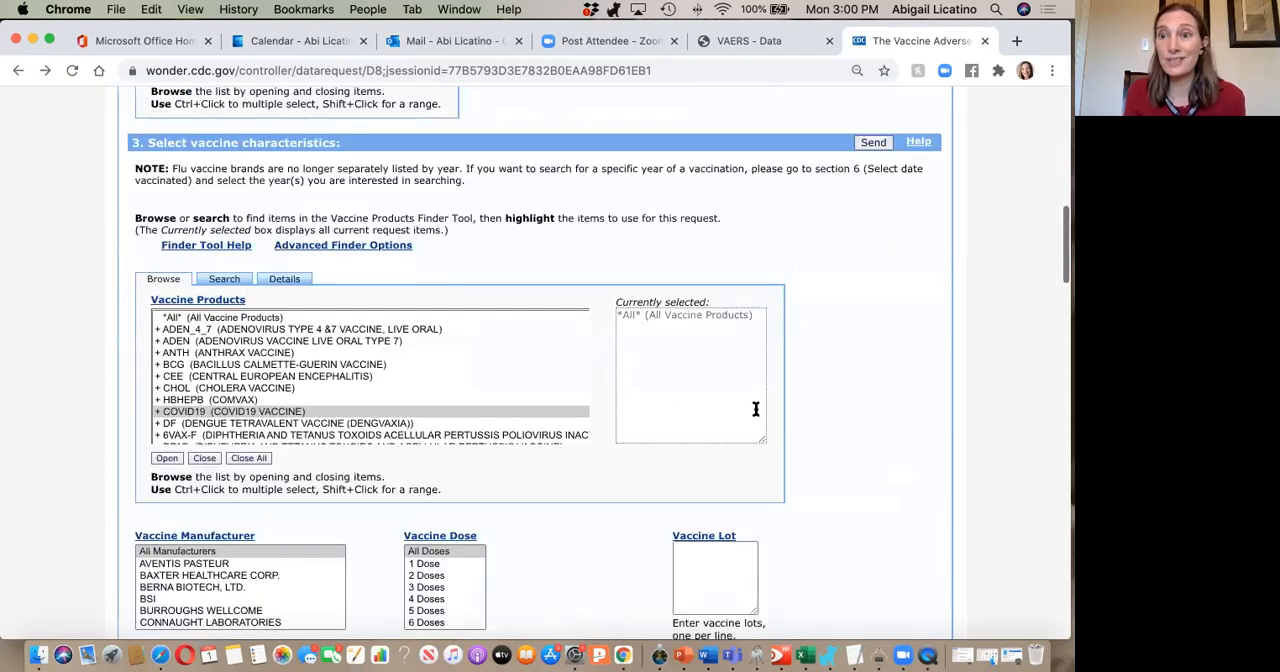
scroll(756, 409, down, 1)
scroll(756, 409, down, 4)
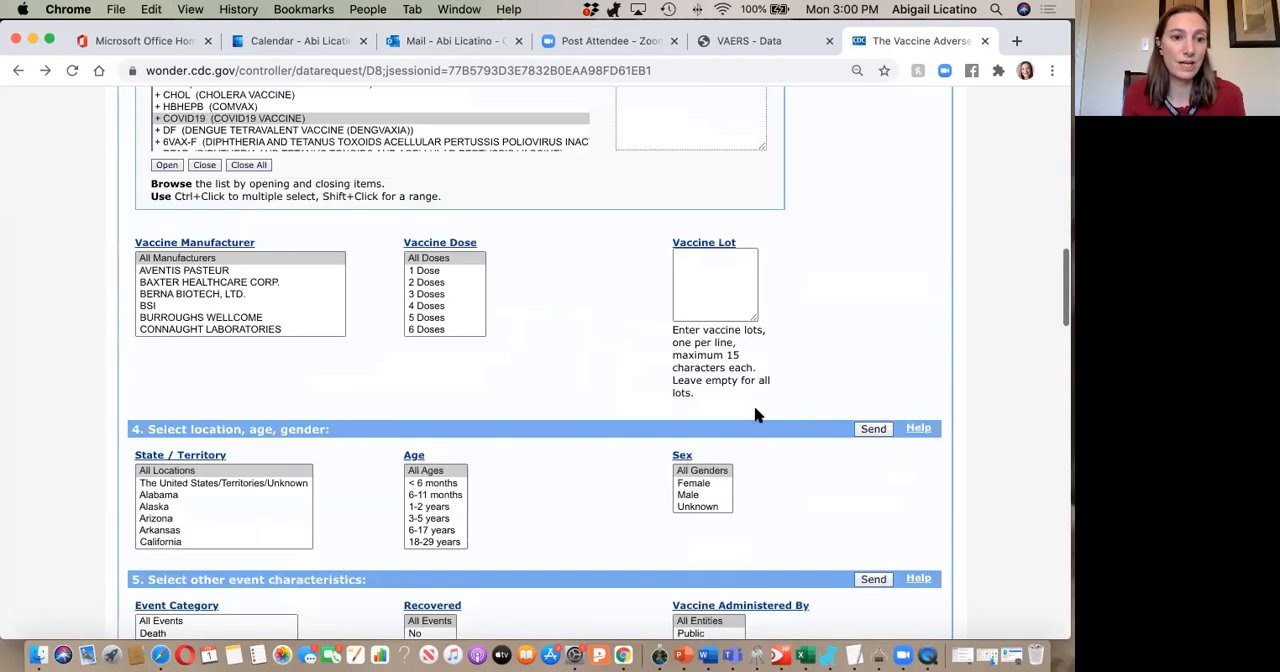
scroll(756, 416, down, 10)
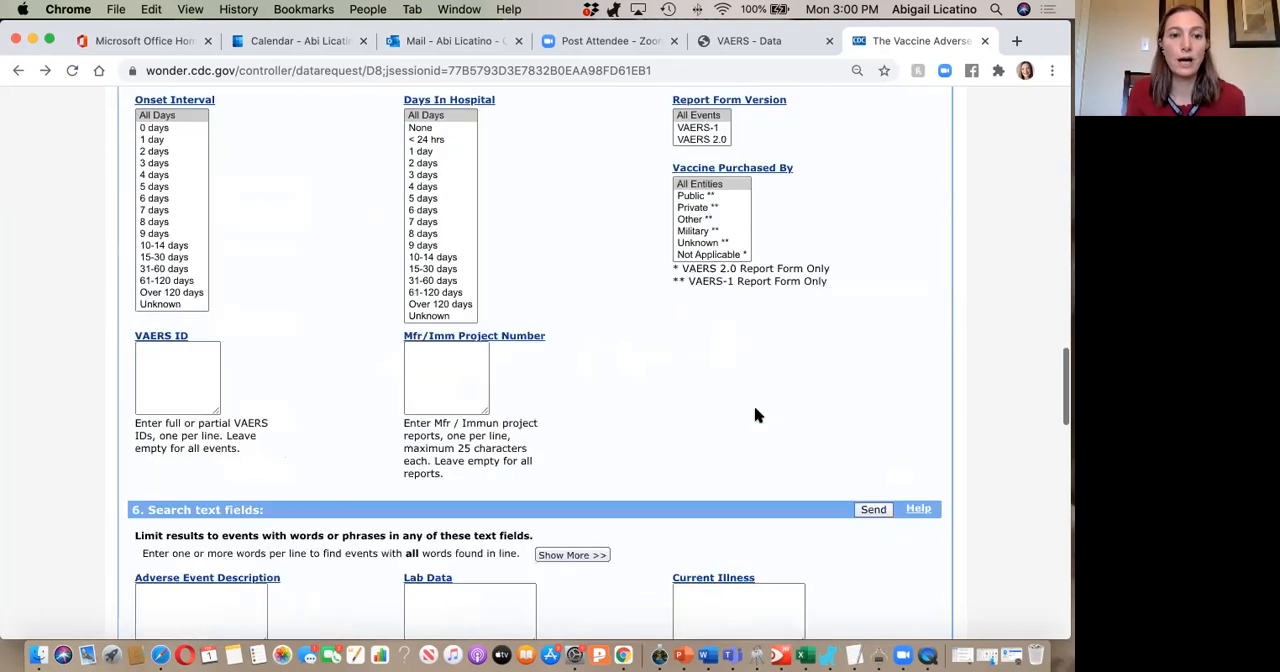
scroll(756, 416, down, 7)
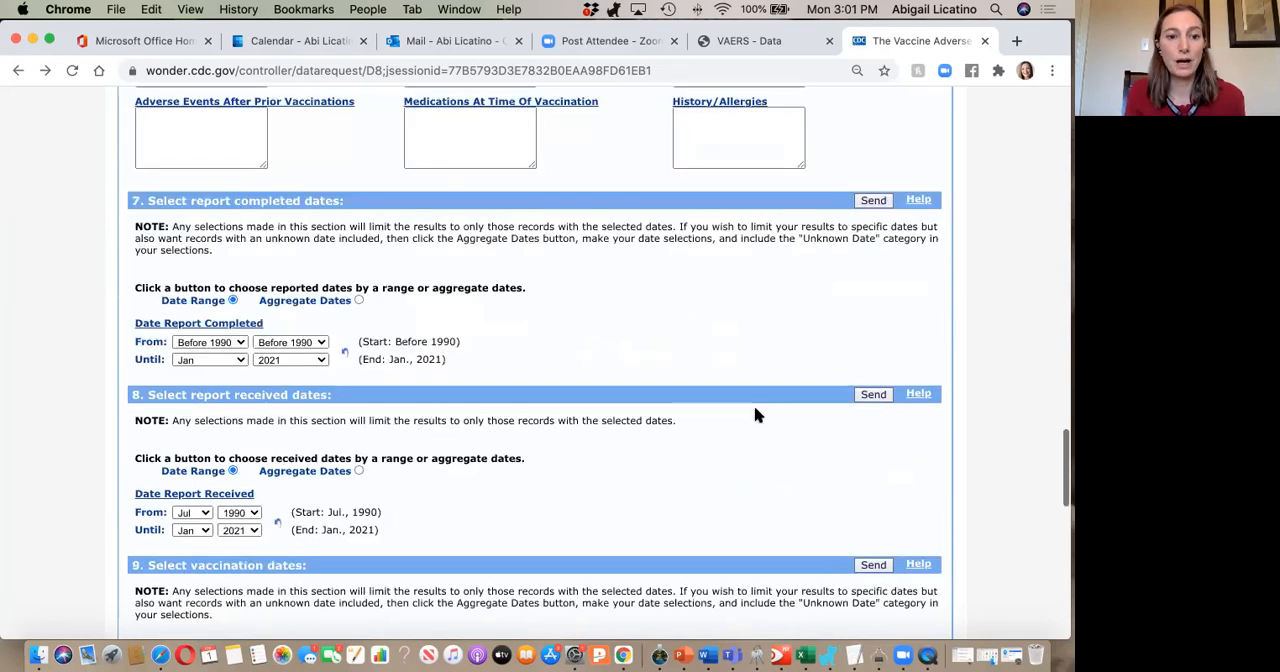
scroll(756, 415, down, 2)
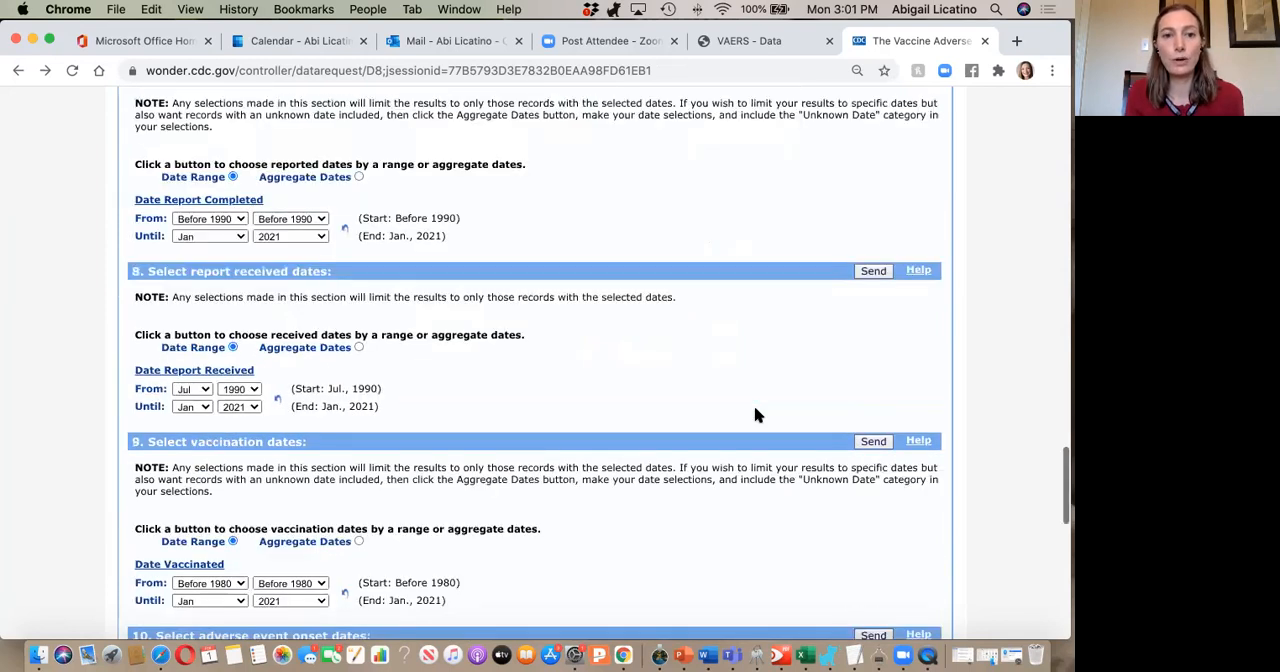
scroll(756, 415, up, 15)
scroll(755, 413, up, 10)
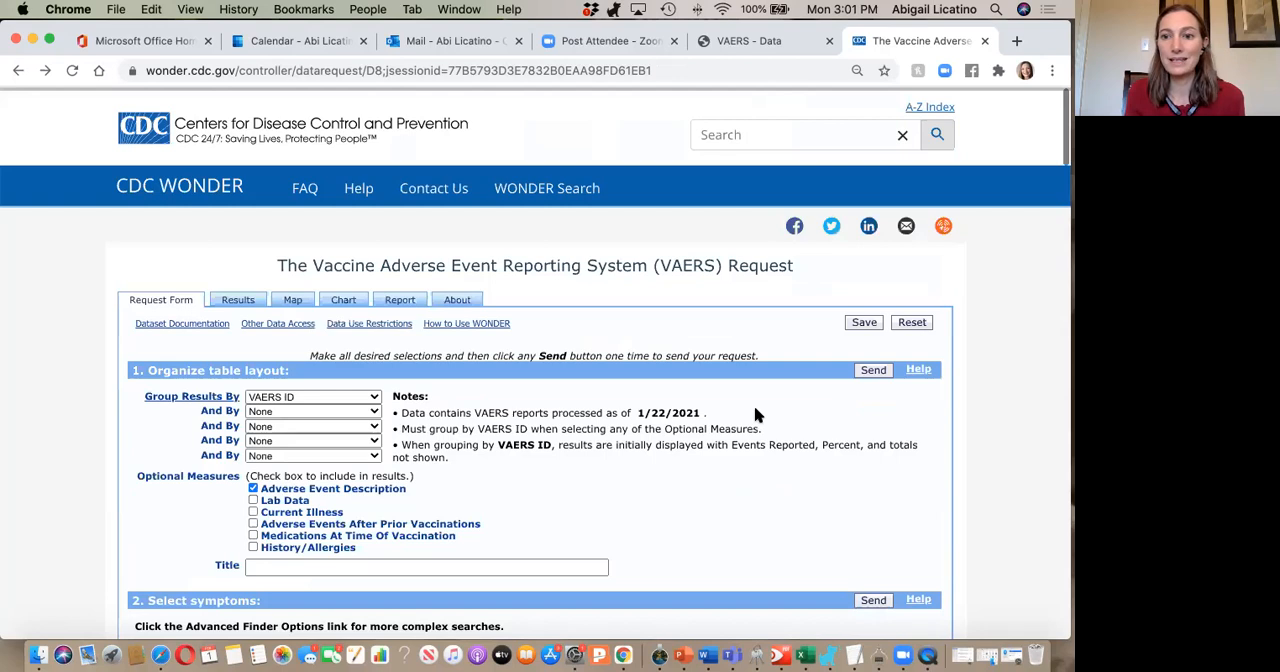